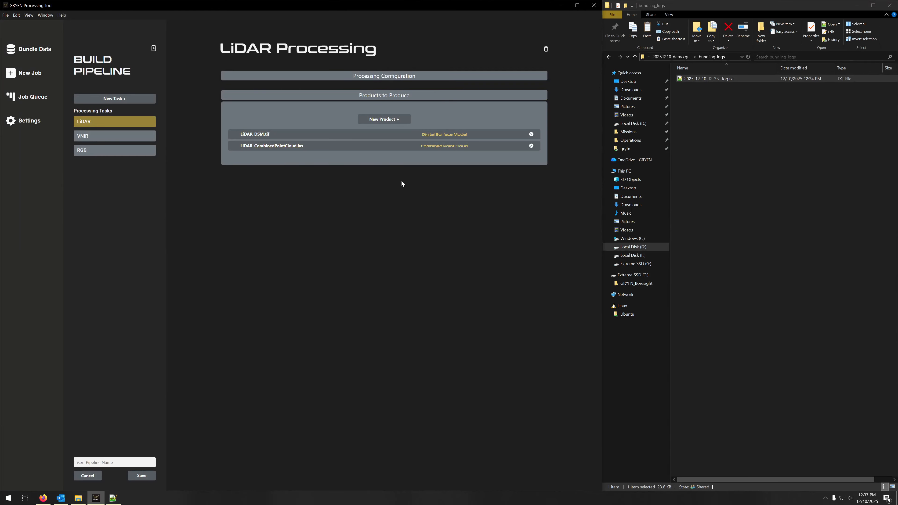
Try the Select From File and Use VNIR Extent if available options for the LiDAR_DSM product's extent.
{"action": "left_click", "coordinate": [328, 137]}
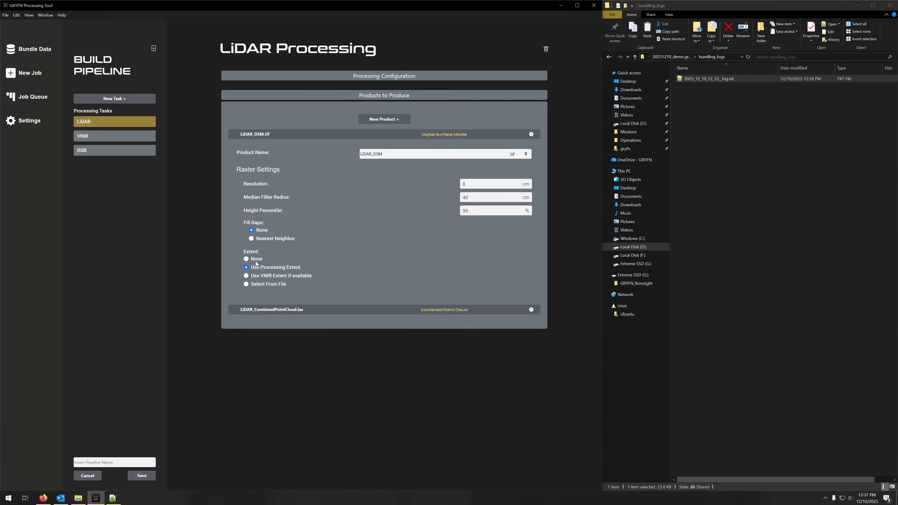
{"action": "left_click", "coordinate": [258, 285]}
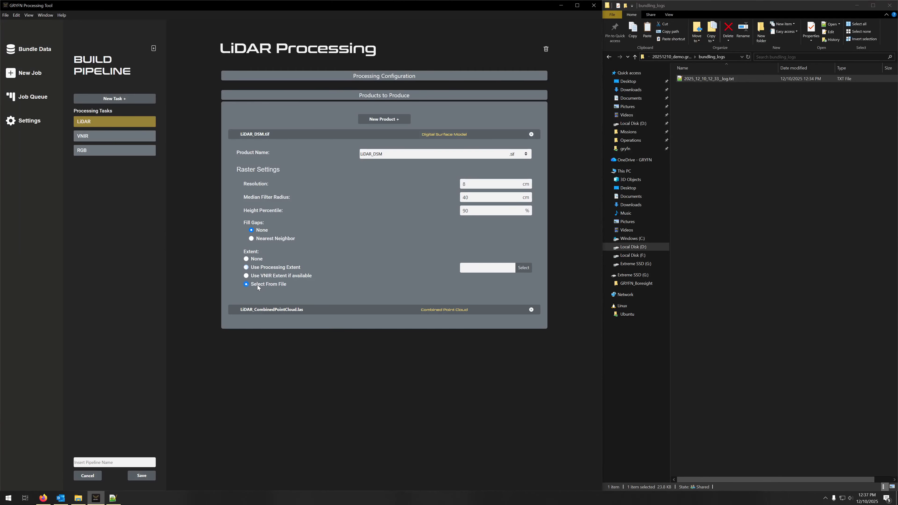
{"action": "left_click", "coordinate": [268, 277]}
Open gpsMonitor.json from the nHP-807 flight_1 capture folder 2024_10_03_15_56_18_114 in Notepad++ and examine its polygon coordinates.
{"action": "left_click", "coordinate": [679, 57]}
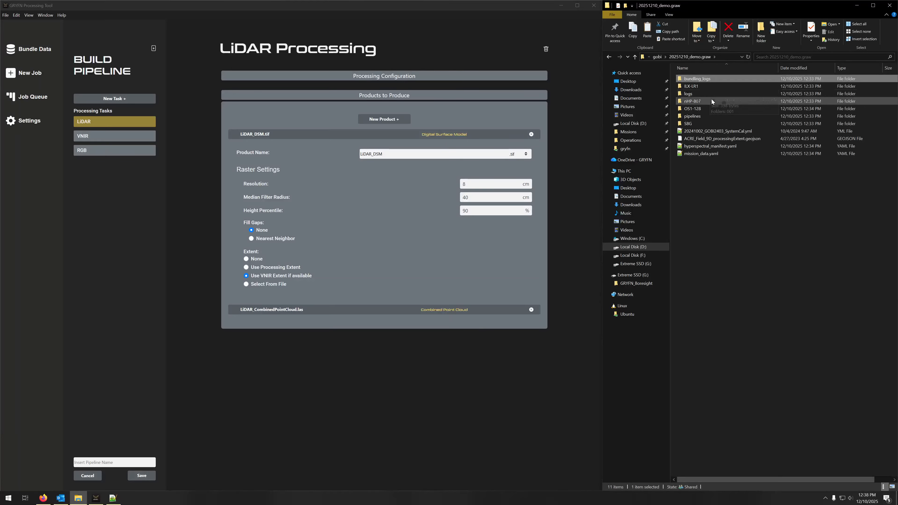
{"action": "double_click", "coordinate": [699, 89]}
{"action": "double_click", "coordinate": [700, 79]}
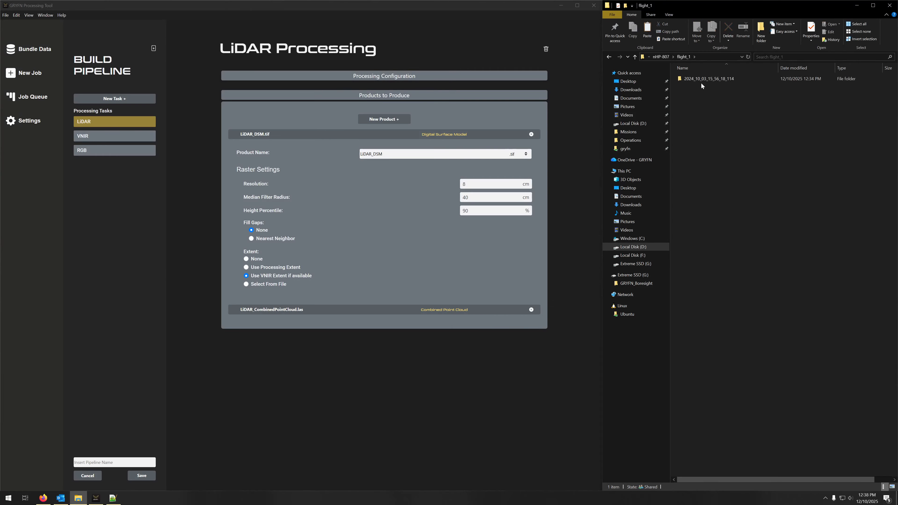
{"action": "double_click", "coordinate": [701, 80]}
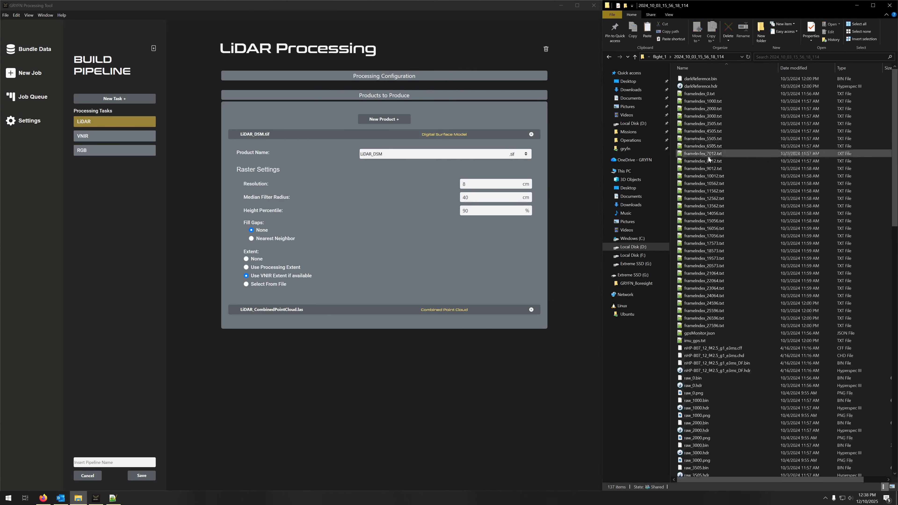
{"action": "right_click", "coordinate": [703, 333]}
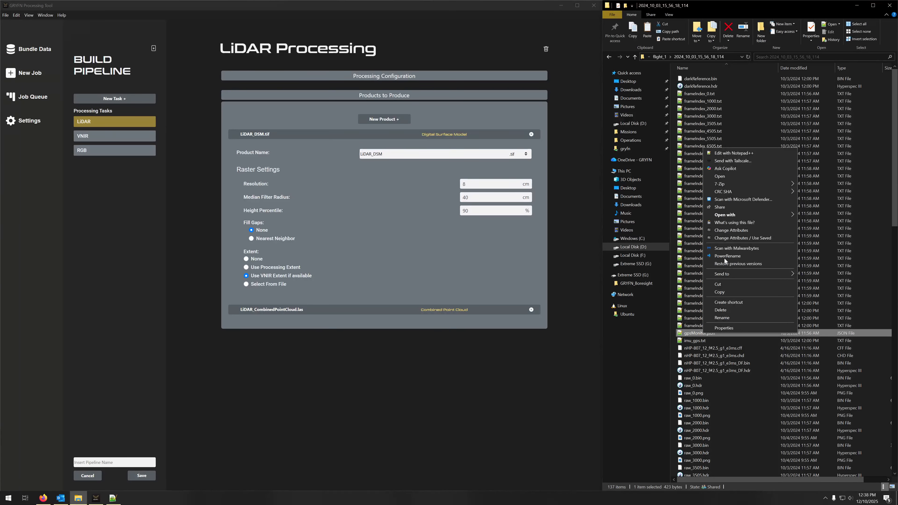
{"action": "left_click", "coordinate": [732, 154]}
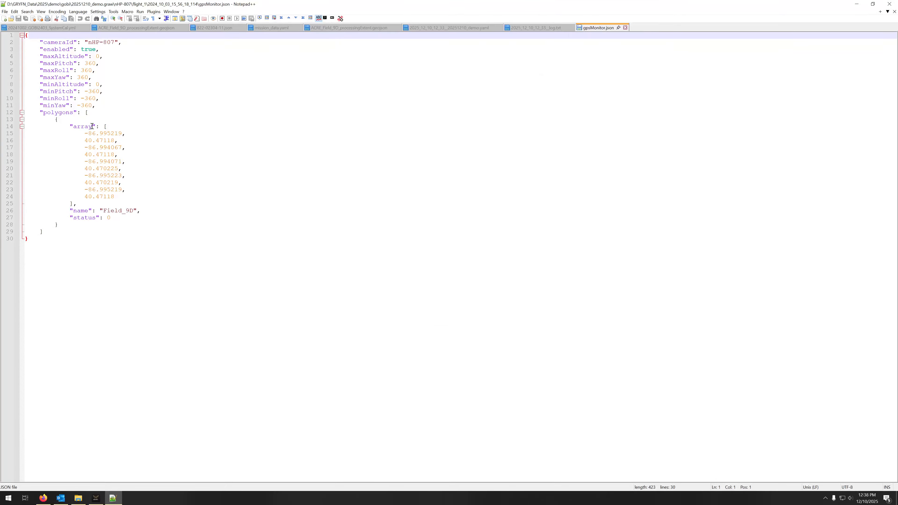
{"action": "left_click", "coordinate": [856, 4]}
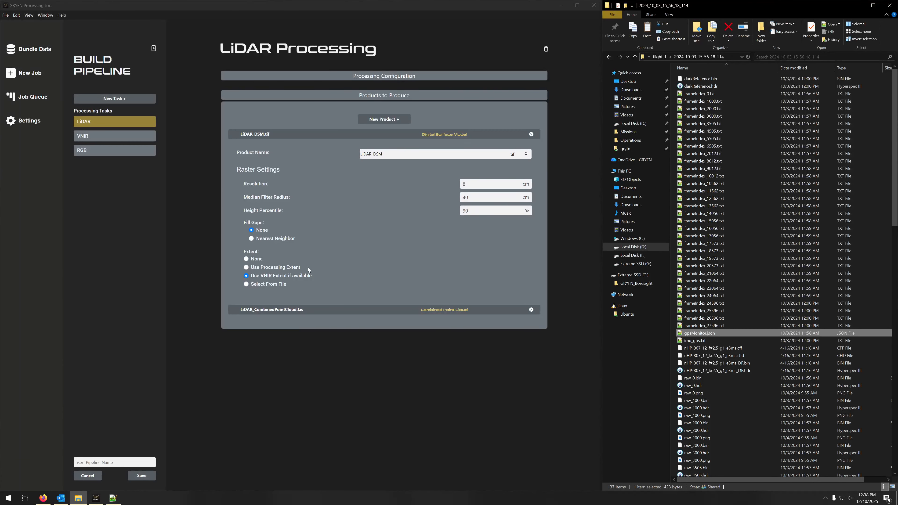
Set the LiDAR_DSM extent to Use Processing Extent and open the LiDAR_CombinedPointCloud product settings.
{"action": "left_click", "coordinate": [283, 268]}
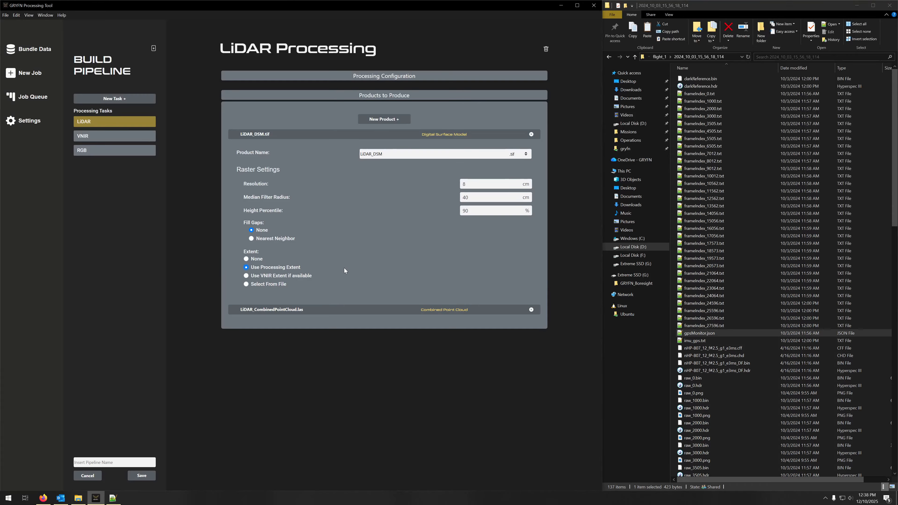
{"action": "left_click", "coordinate": [272, 310]}
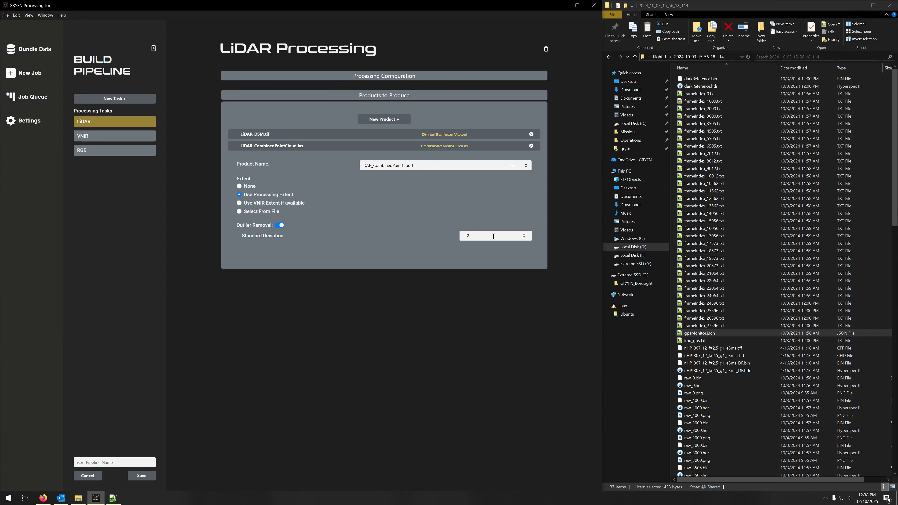
Choose LiDAR_DSM.tif as the LiDAR product for the VNIR task's digital surface model.
{"action": "left_click", "coordinate": [110, 135]}
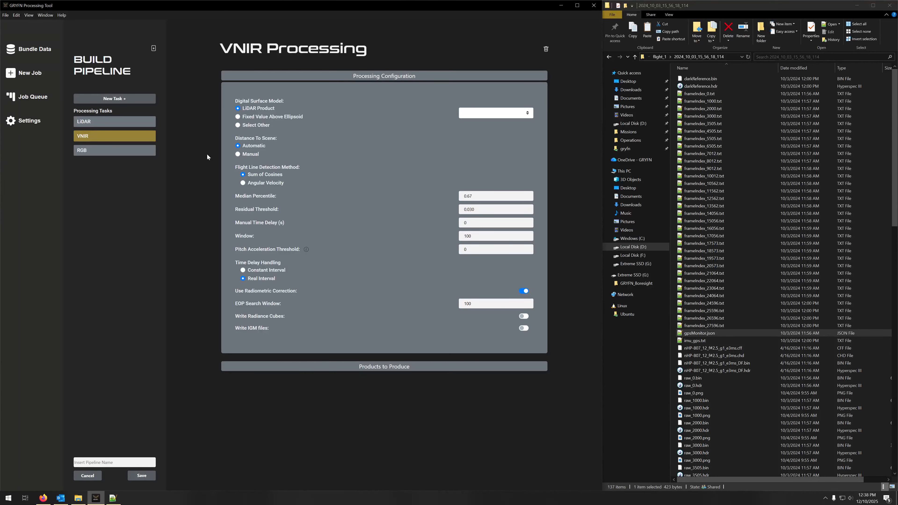
{"action": "left_click", "coordinate": [477, 115]}
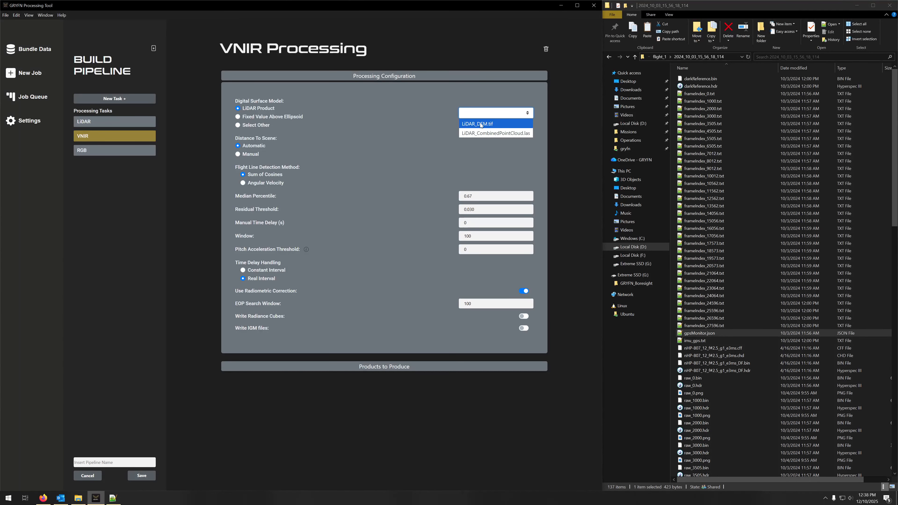
{"action": "left_click", "coordinate": [502, 124]}
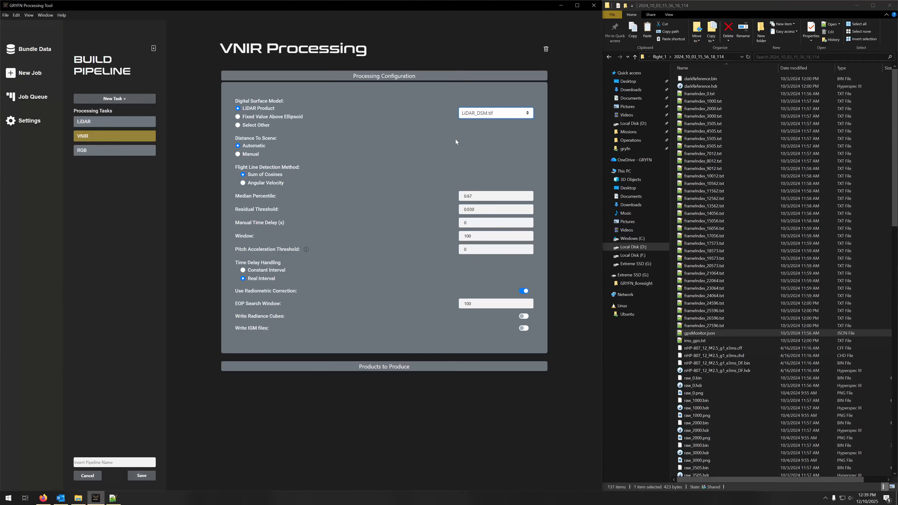
Try the Fixed Value Above Ellipsoid and Select Other surface model options for VNIR, and return to LiDAR Product.
{"action": "left_click", "coordinate": [291, 117]}
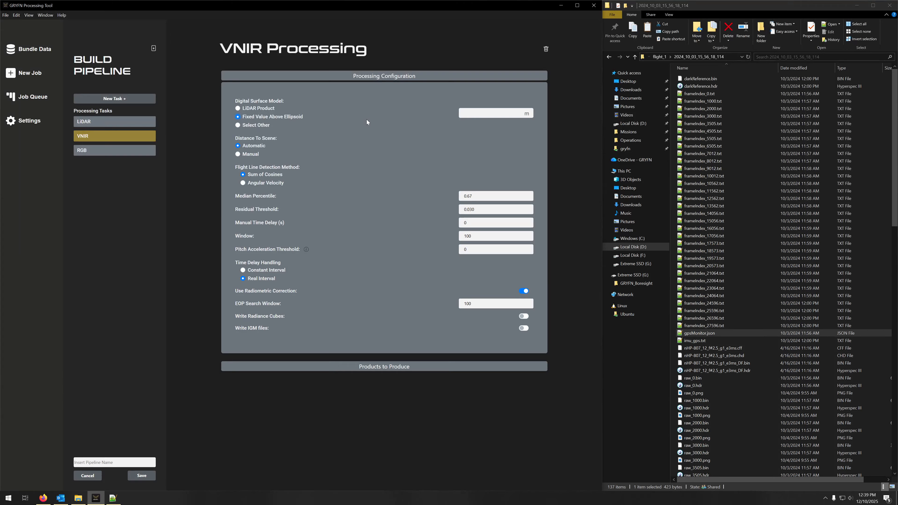
{"action": "left_click", "coordinate": [254, 126]}
{"action": "left_click", "coordinate": [269, 109]}
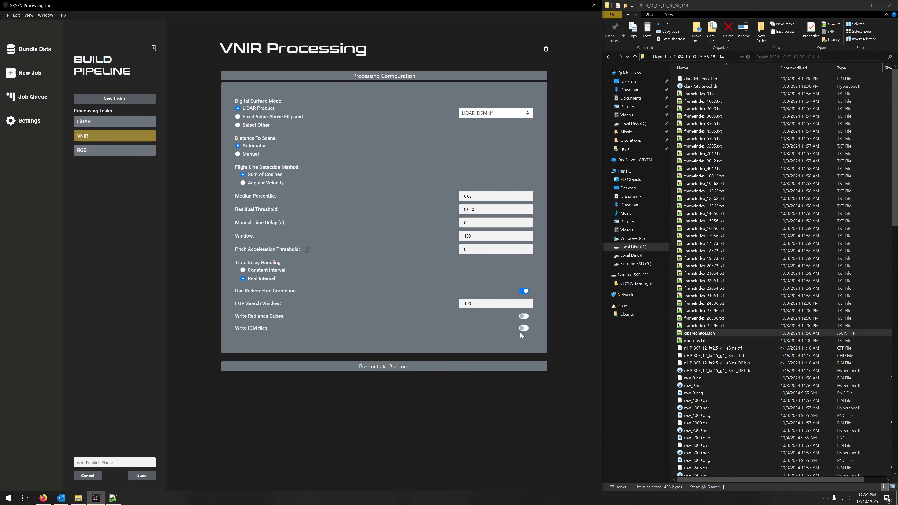
Add Orthomosaic (ENVI) and Orthorectified Flight Lines (ENVI) products to the VNIR task.
{"action": "left_click", "coordinate": [462, 363]}
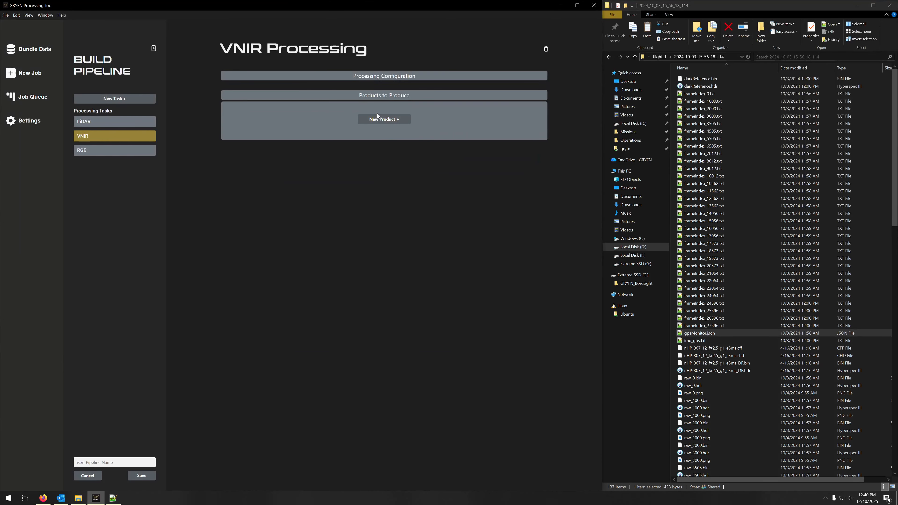
{"action": "left_click", "coordinate": [380, 120]}
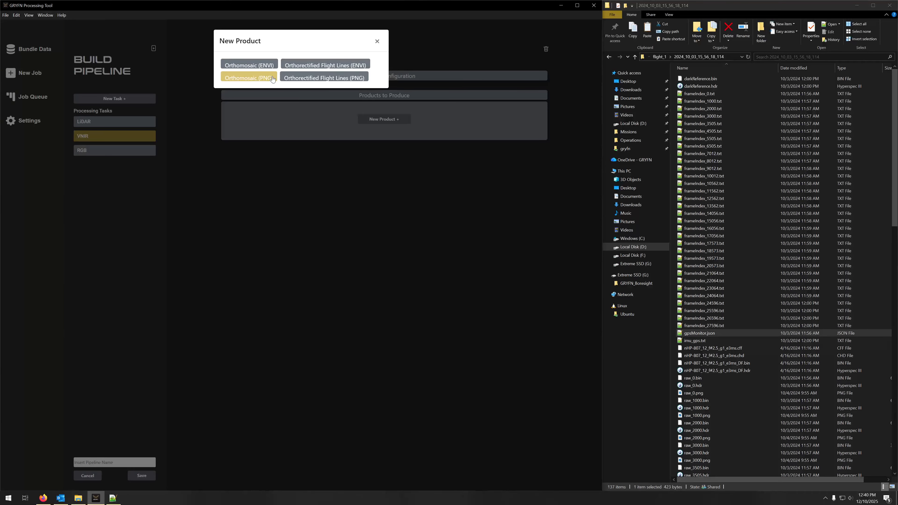
{"action": "left_click", "coordinate": [267, 65]}
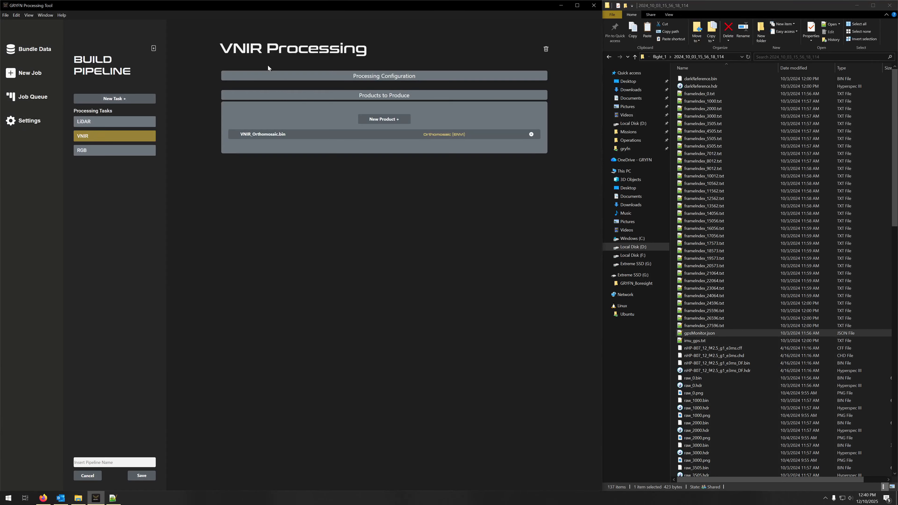
{"action": "left_click", "coordinate": [369, 118]}
{"action": "left_click", "coordinate": [361, 63]}
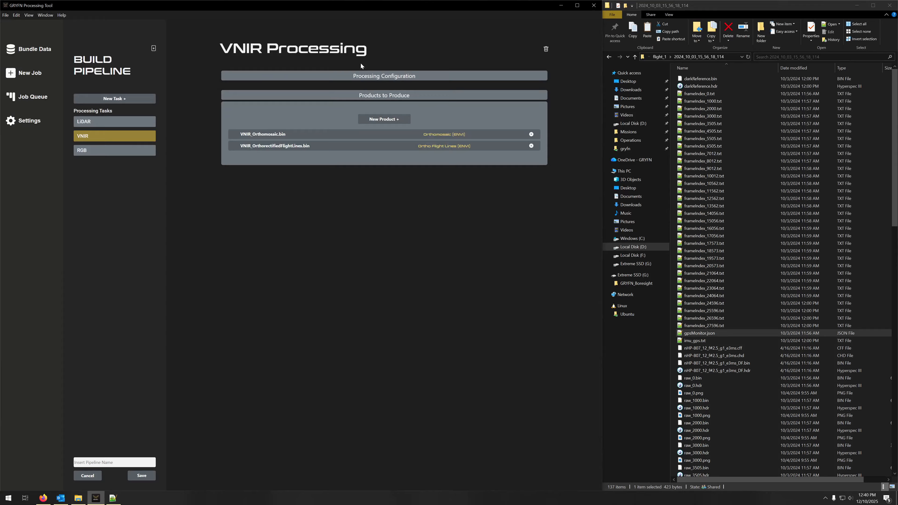
In the VNIR orthomosaic settings, try the Fixed resolution option and return to GSD Based.
{"action": "left_click", "coordinate": [465, 139]}
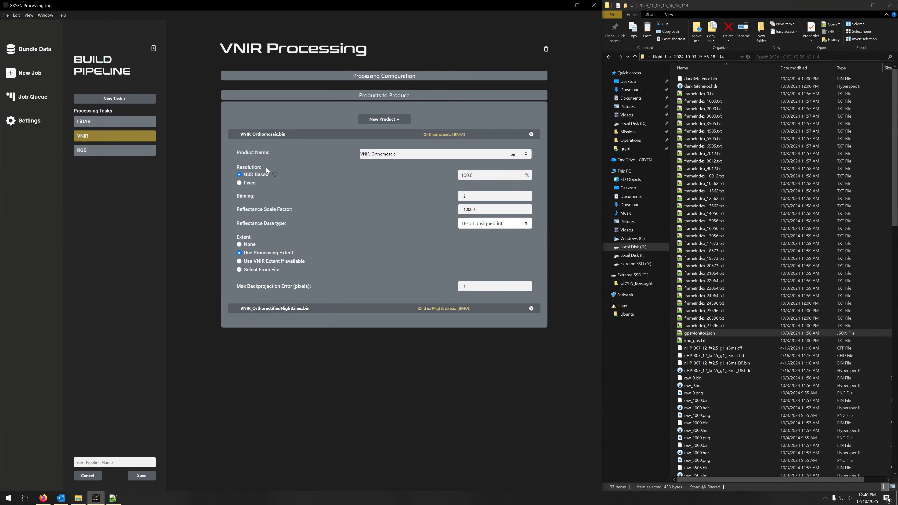
{"action": "mouse_move", "coordinate": [277, 174]}
{"action": "left_click", "coordinate": [252, 185]}
{"action": "left_click", "coordinate": [256, 175]}
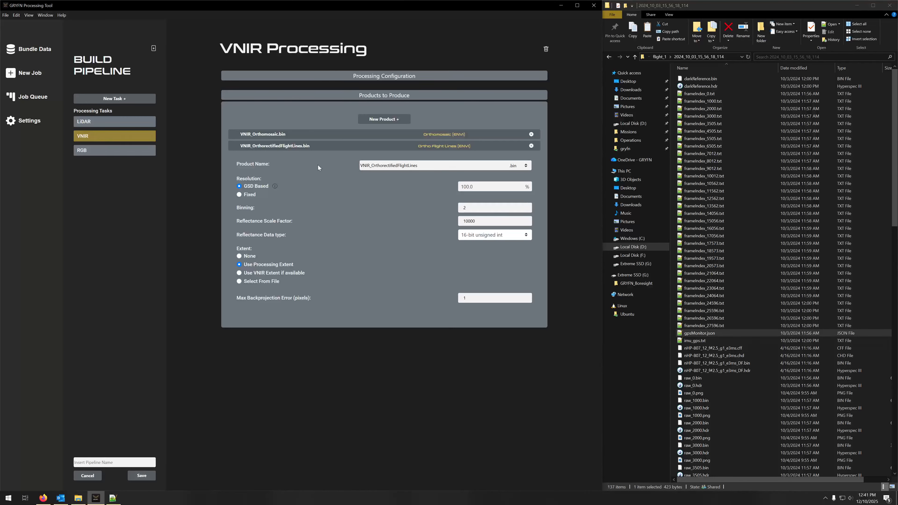
Add Orthomosaic and Colorized Point Cloud products to the RGB task.
{"action": "left_click", "coordinate": [154, 155]}
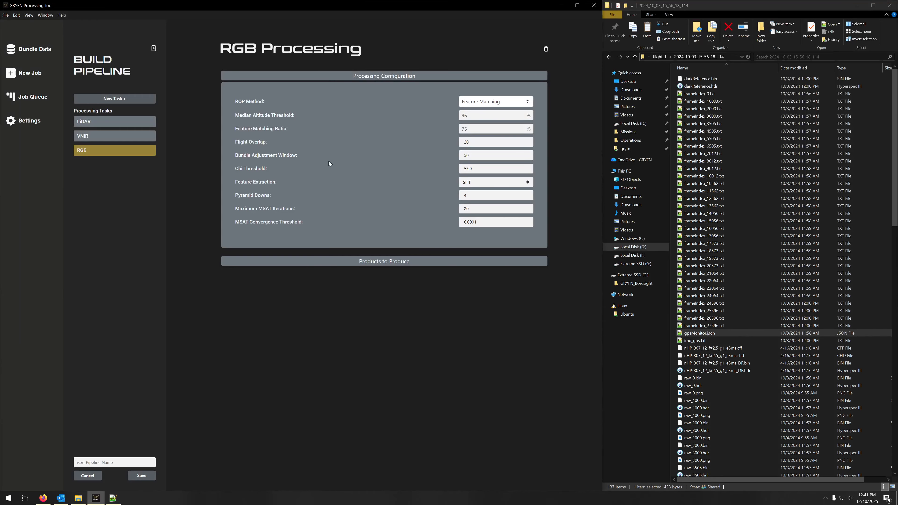
{"action": "left_click", "coordinate": [368, 261]}
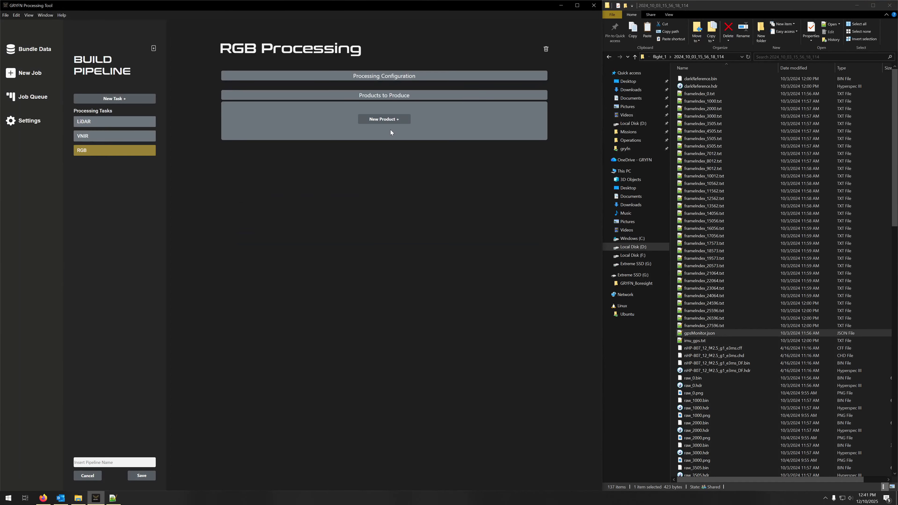
{"action": "left_click", "coordinate": [390, 120]}
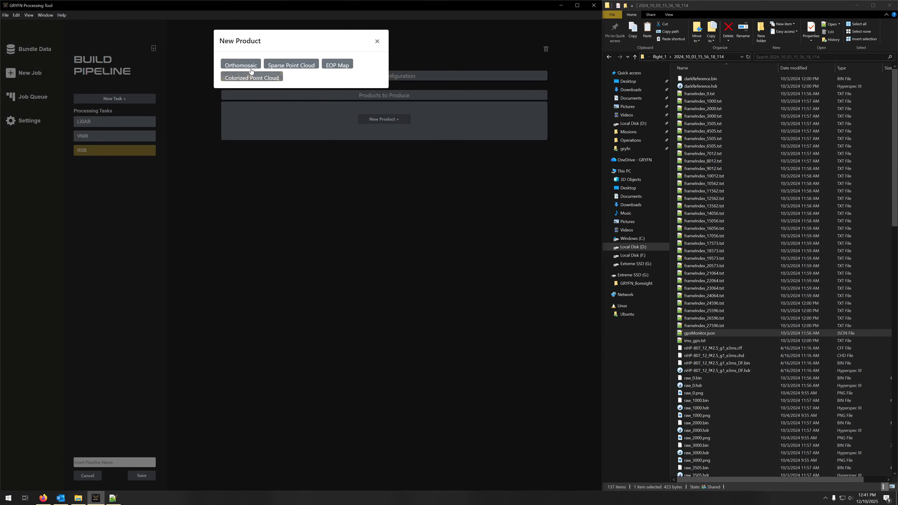
{"action": "left_click", "coordinate": [250, 65]}
{"action": "left_click", "coordinate": [388, 120]}
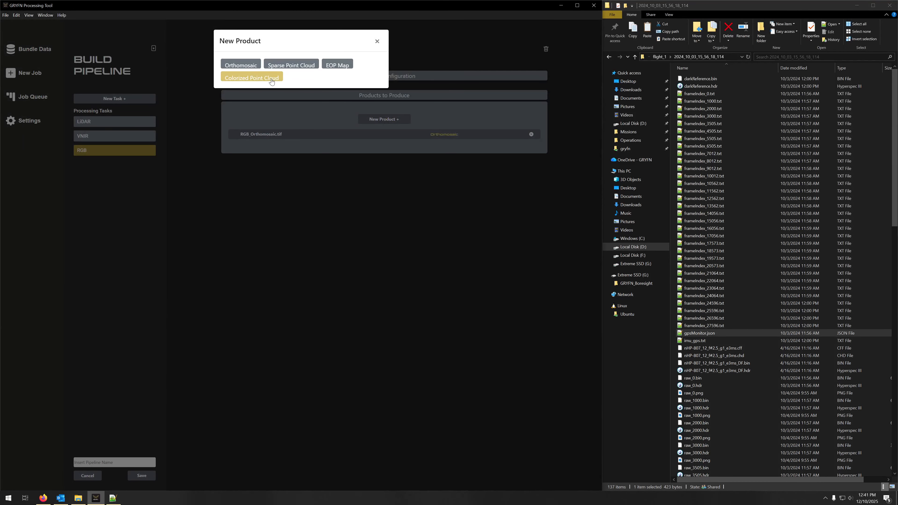
{"action": "left_click", "coordinate": [271, 80]}
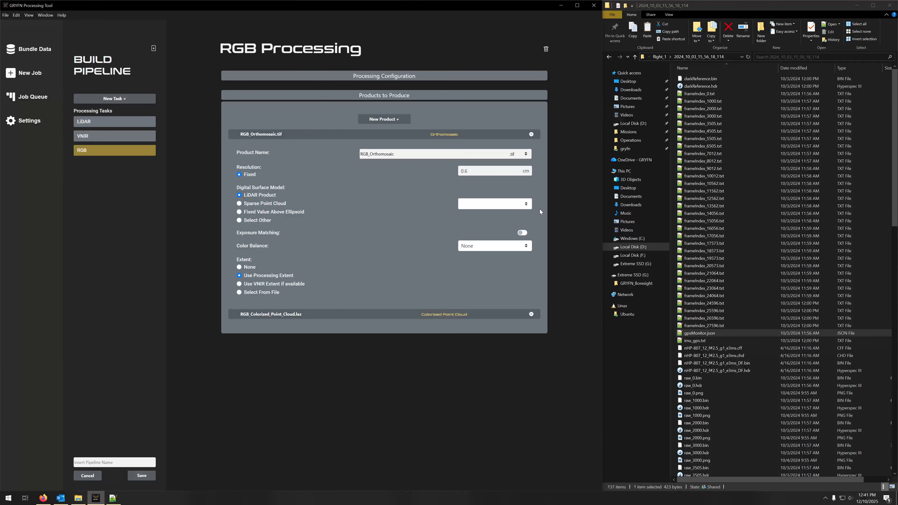
Use LiDAR_DSM.tif as the RGB orthomosaic's surface model and LiDAR_CombinedPointCloud.las as the colorized point cloud's source.
{"action": "left_click", "coordinate": [526, 207]}
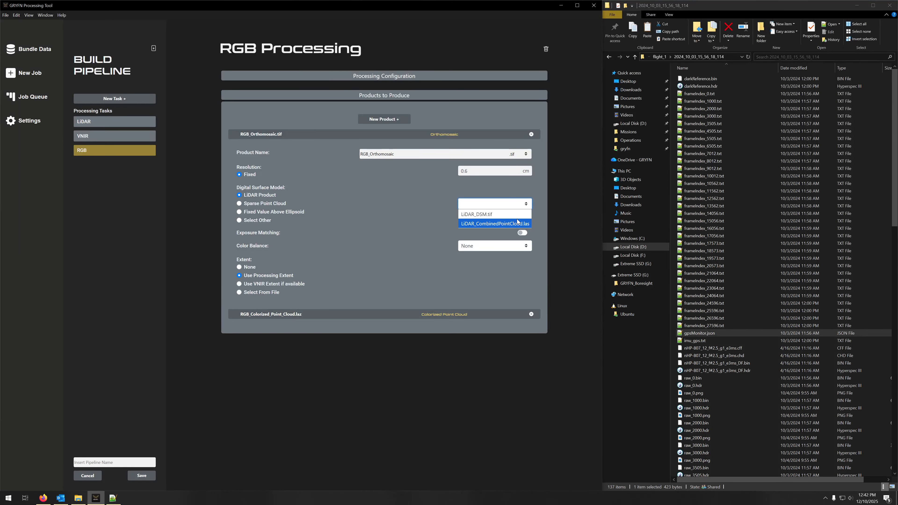
{"action": "left_click", "coordinate": [504, 215]}
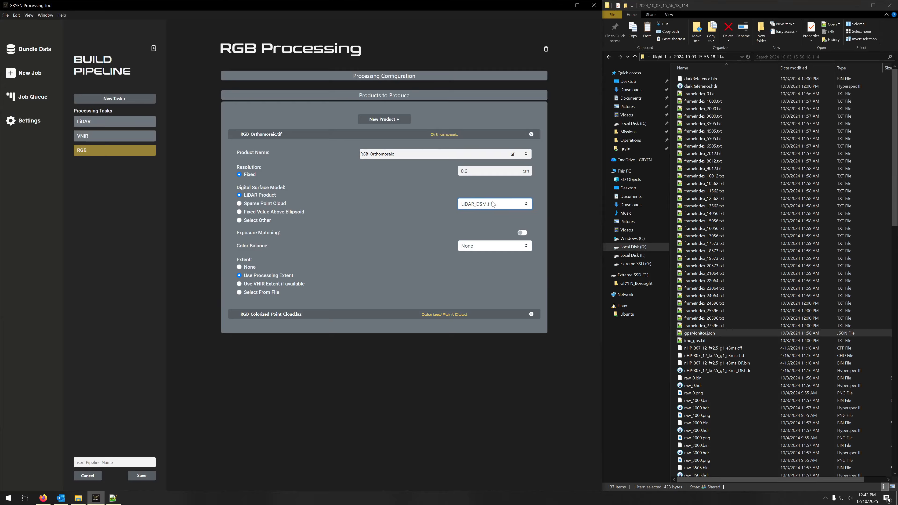
{"action": "left_click", "coordinate": [454, 309]}
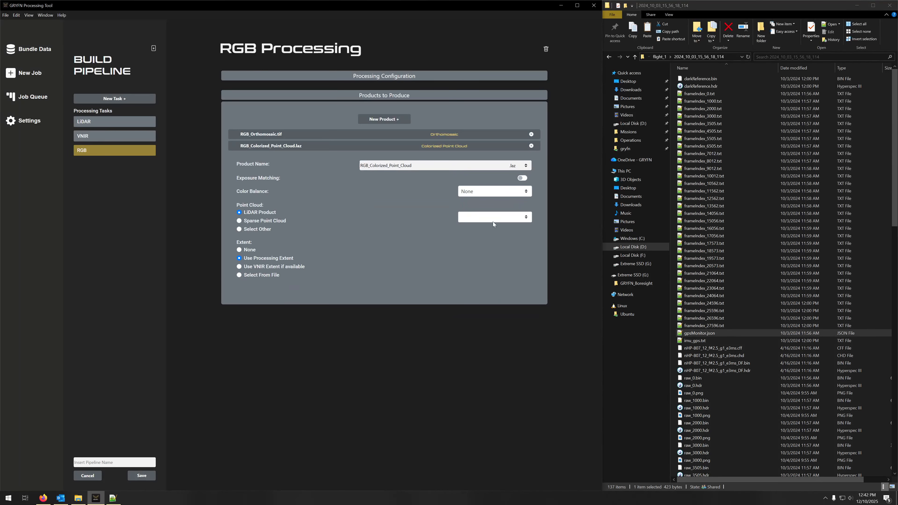
{"action": "left_click", "coordinate": [493, 221]}
{"action": "left_click", "coordinate": [498, 226]}
Name the pipeline DEMO and save it.
{"action": "left_click", "coordinate": [109, 462]}
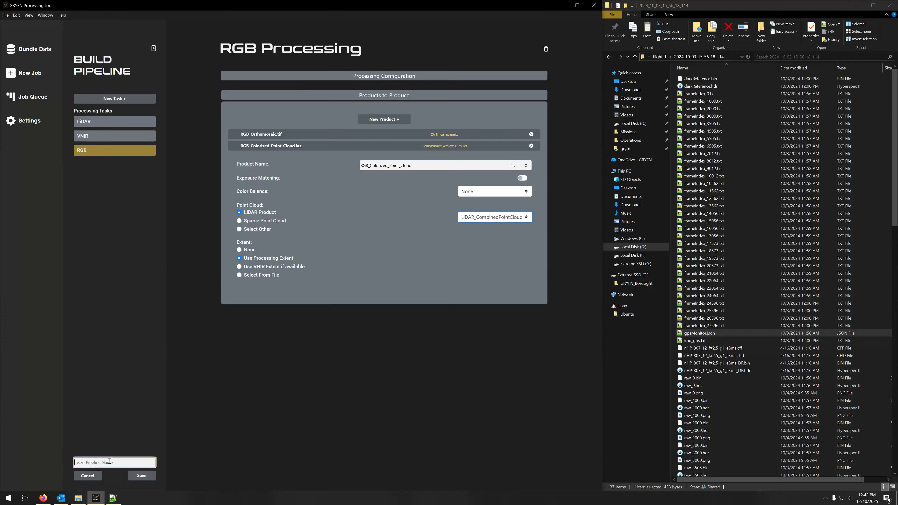
{"action": "type", "text": "DEMO"}
{"action": "left_click", "coordinate": [142, 475]}
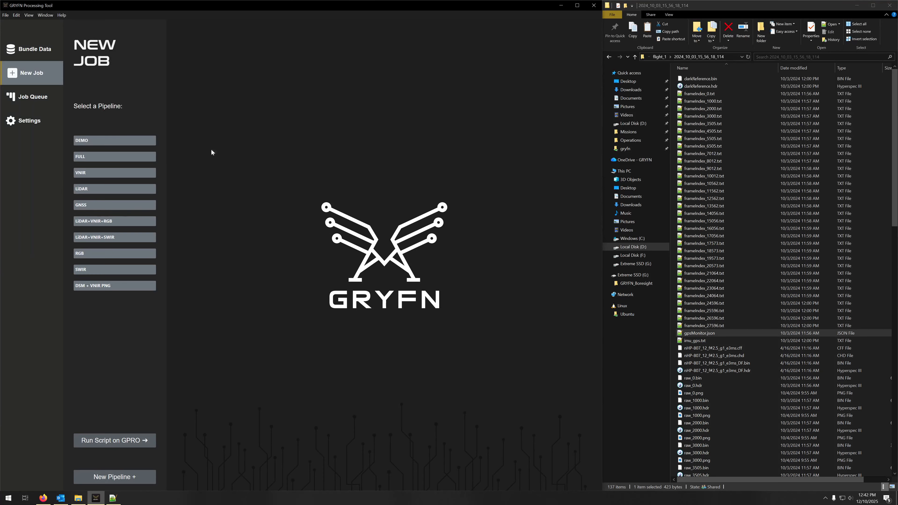
Edit the DEMO pipeline to save a copy named DEMO 2, and remove that copy from the pipeline list.
{"action": "left_click", "coordinate": [121, 140]}
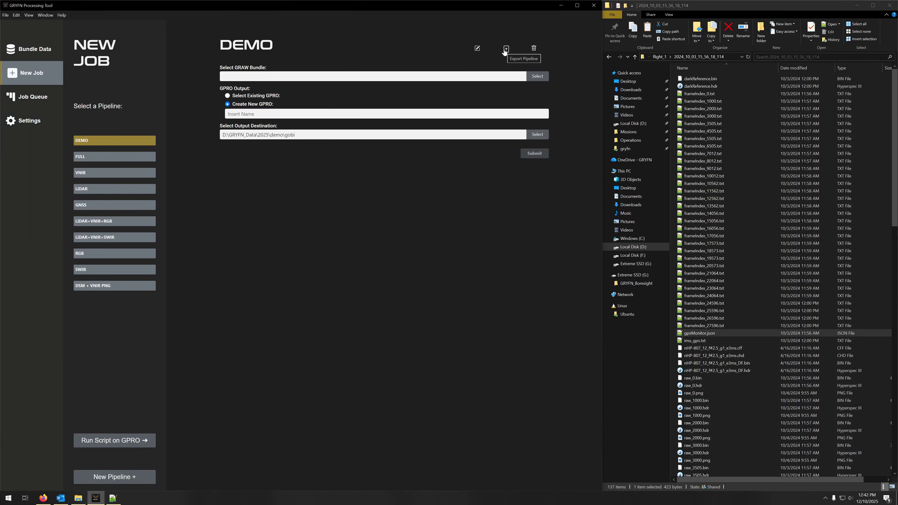
{"action": "left_click", "coordinate": [477, 49]}
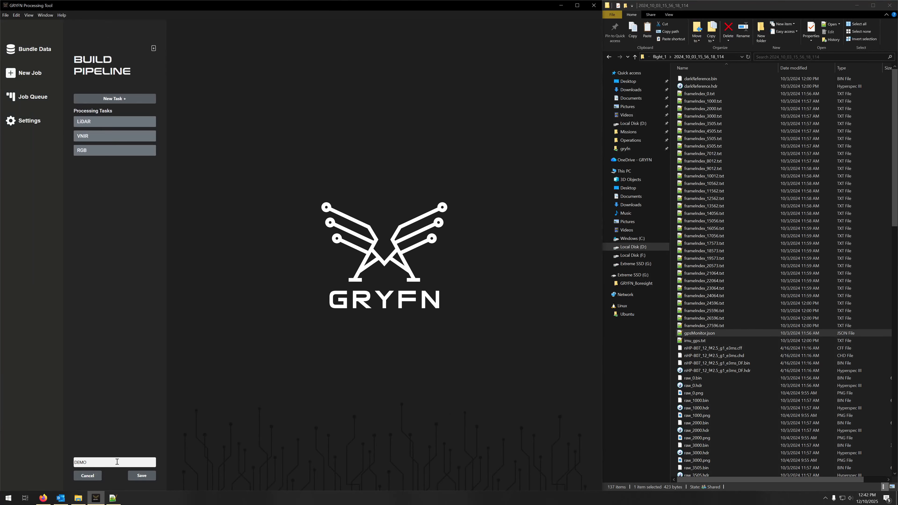
{"action": "left_click", "coordinate": [141, 477]}
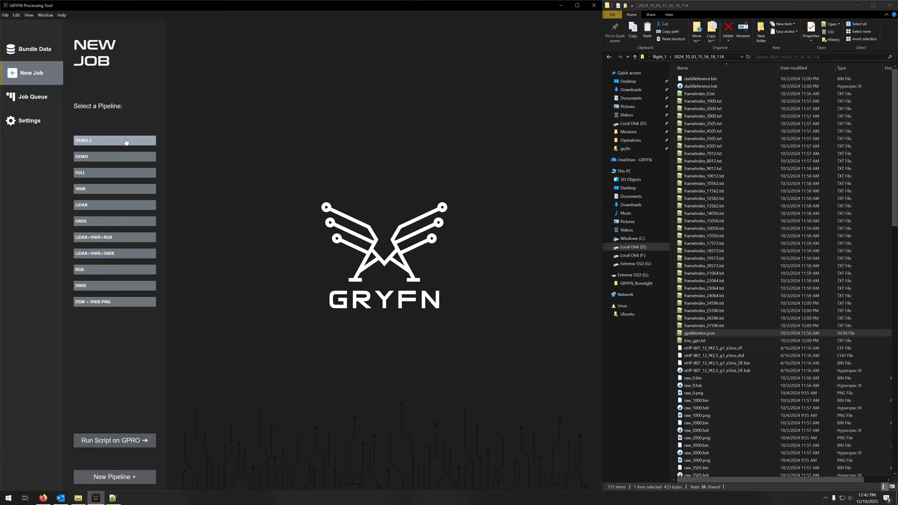
{"action": "left_click", "coordinate": [126, 141]}
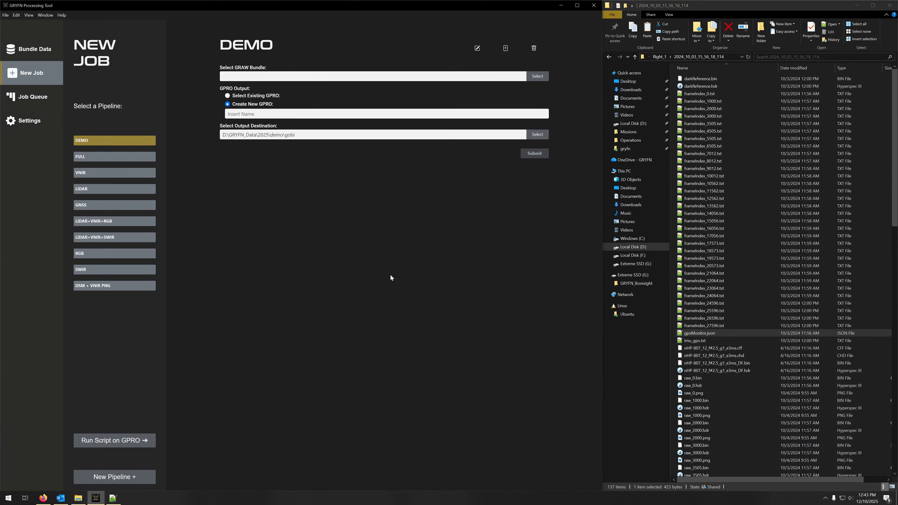
Load the 20251210_demo.graw bundle as the input for the DEMO pipeline job.
{"action": "left_click", "coordinate": [538, 76]}
{"action": "left_click", "coordinate": [171, 64]}
{"action": "left_click", "coordinate": [375, 269]}
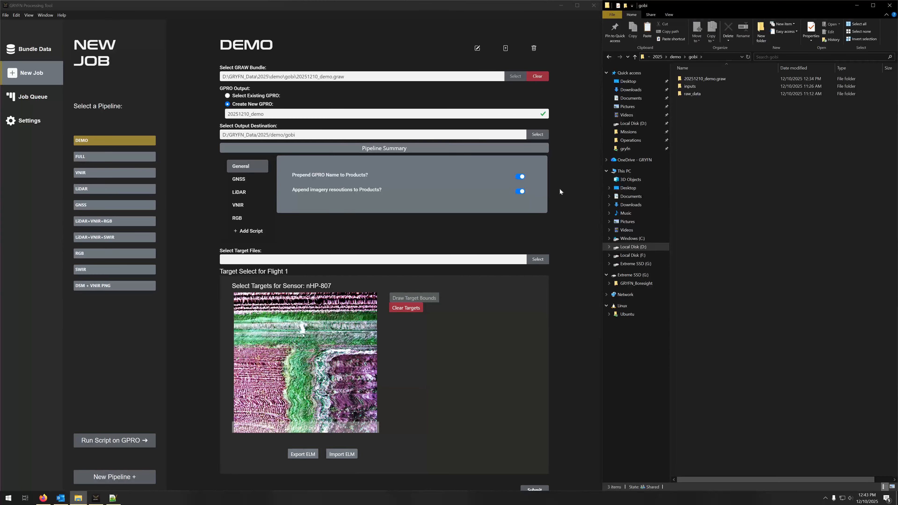
Set the Flight 1 GNSS output CRS to WGS 84 / UTM zone 16N.
{"action": "left_click", "coordinate": [252, 181]}
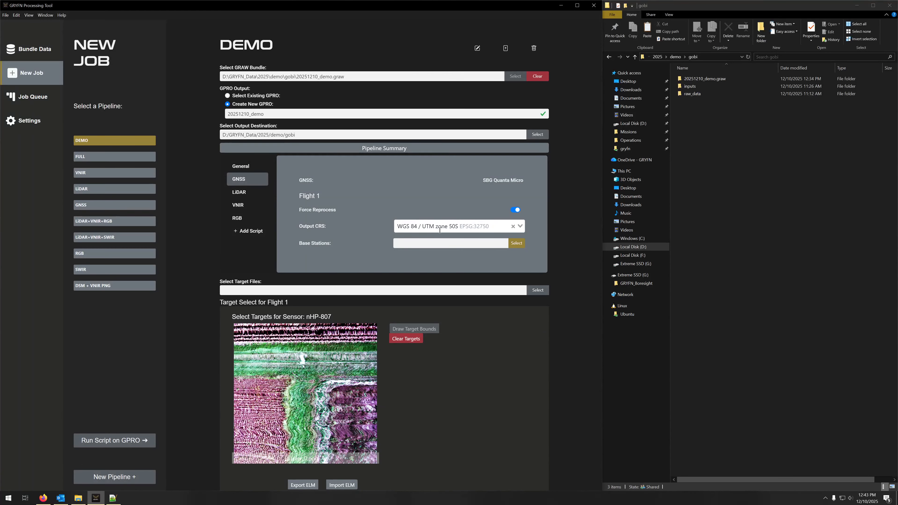
{"action": "left_click", "coordinate": [462, 226]}
{"action": "type", "text": "wgs 8"}
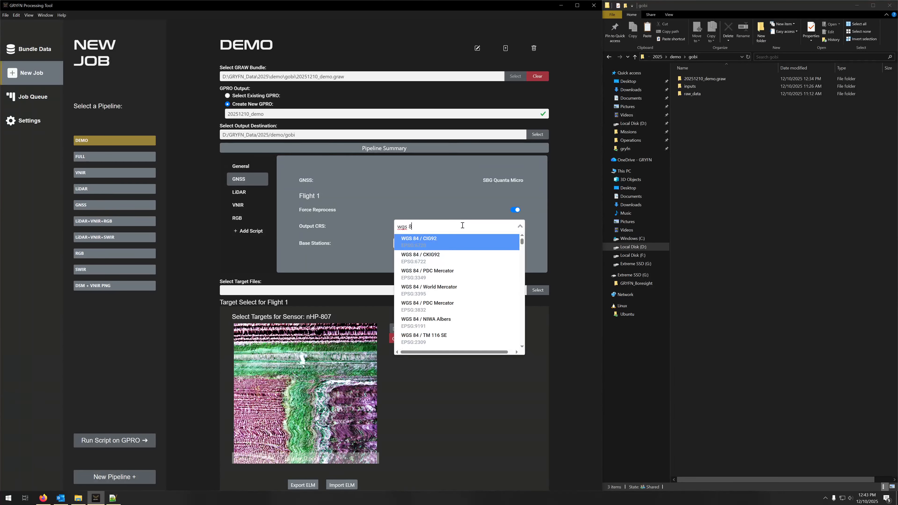
{"action": "type", "text": "4 / utm zone 16n"}
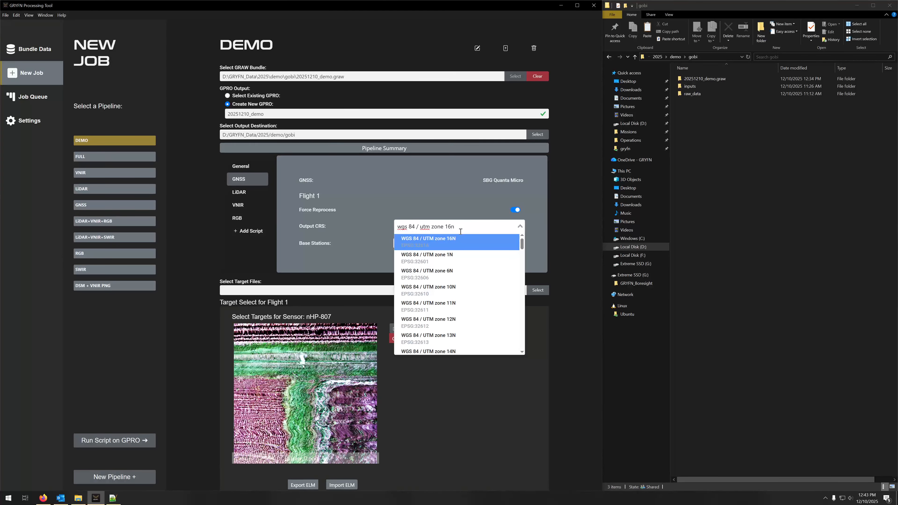
{"action": "left_click", "coordinate": [458, 243]}
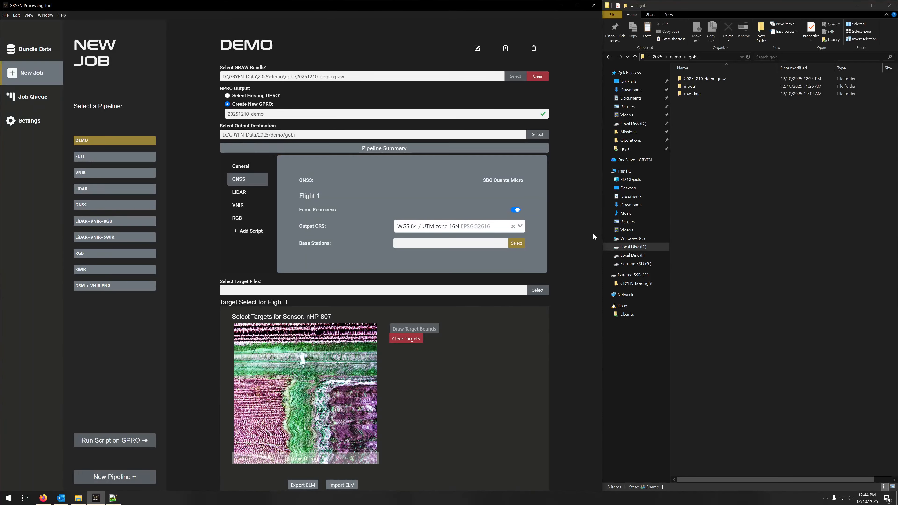
Turn off Force Reprocess for Flight 1 to check its existing GNSS exports, and turn it back on.
{"action": "left_click", "coordinate": [516, 209]}
{"action": "left_click", "coordinate": [475, 223]}
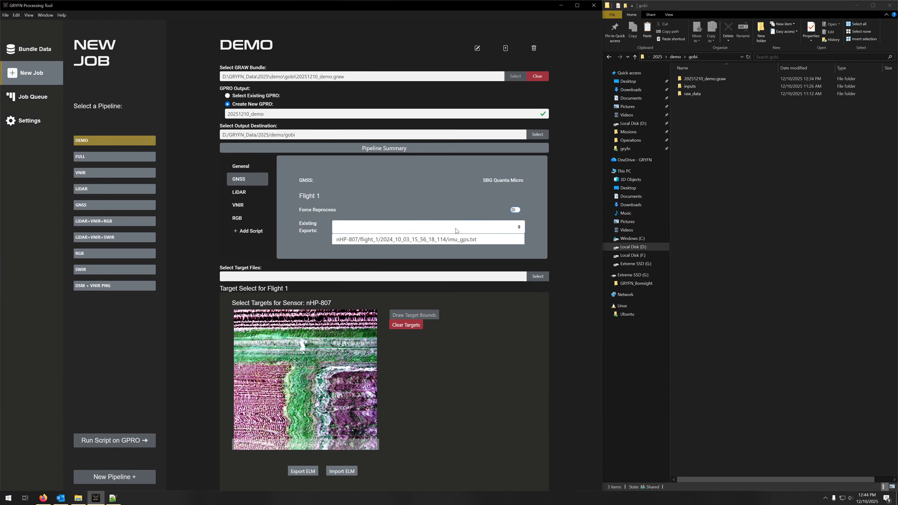
{"action": "left_click", "coordinate": [534, 217]}
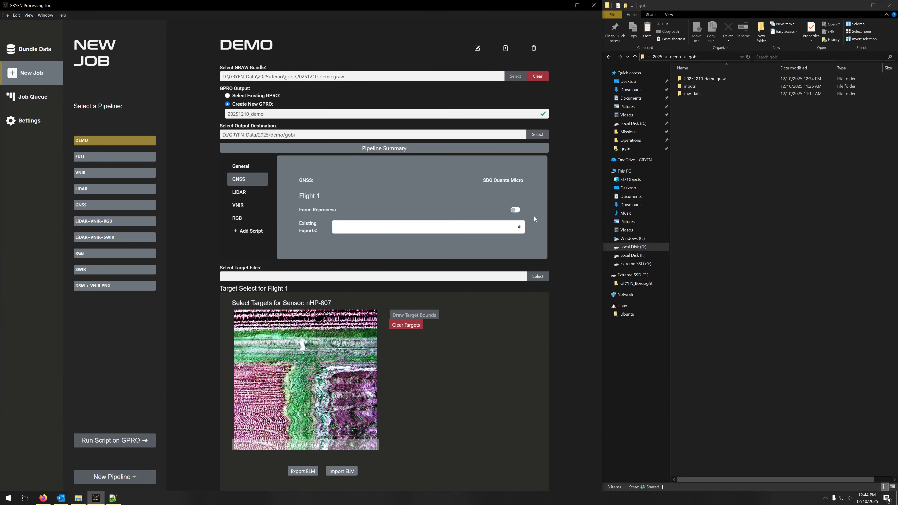
{"action": "left_click", "coordinate": [515, 210]}
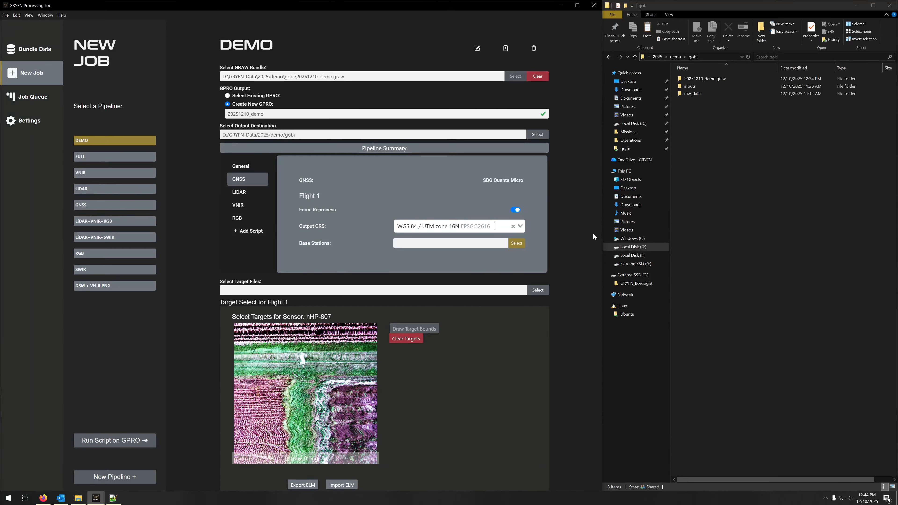
Reselect the Flight 1 GNSS output CRS by its EPSG code, 32616.
{"action": "left_click", "coordinate": [511, 226]}
{"action": "type", "text": "32"}
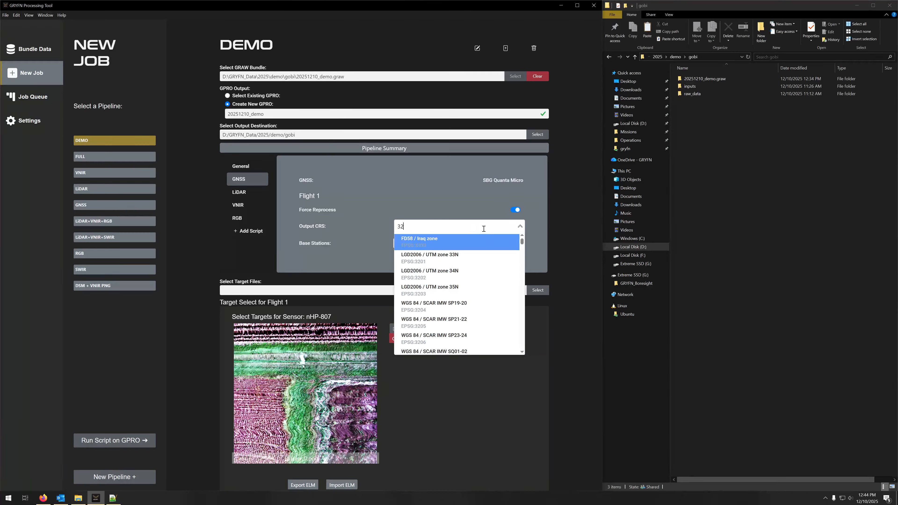
{"action": "type", "text": "616"}
{"action": "left_click", "coordinate": [462, 242]}
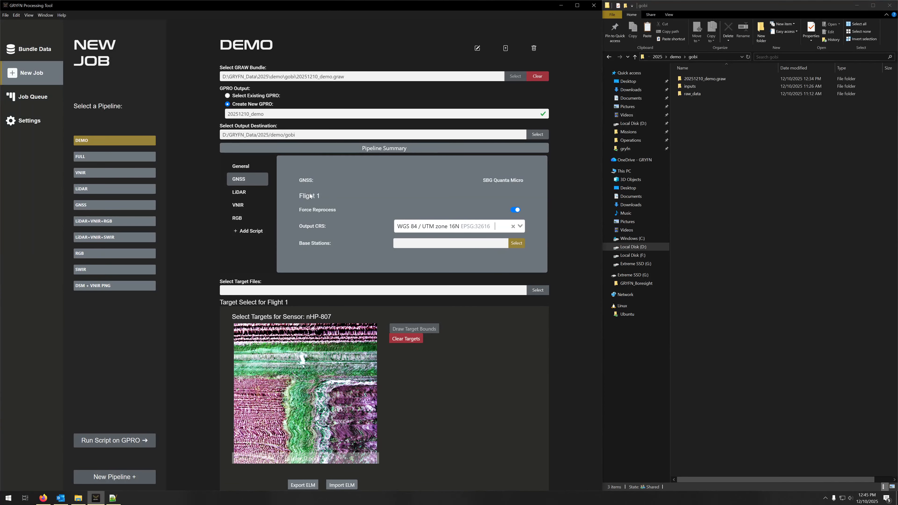
Review the LiDAR task's laser range, azimuth and LiDAR_DSM.tif raster settings, and return to the general pipeline settings.
{"action": "left_click", "coordinate": [248, 194]}
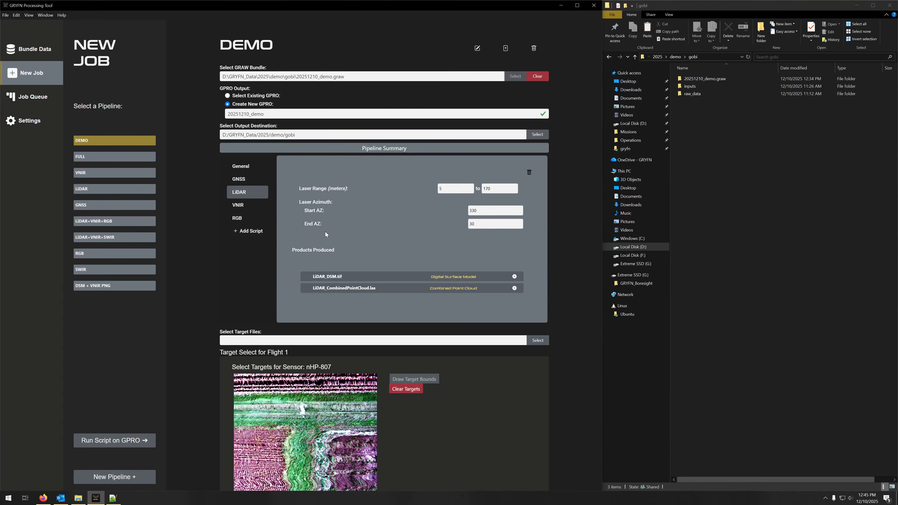
{"action": "left_click", "coordinate": [369, 280]}
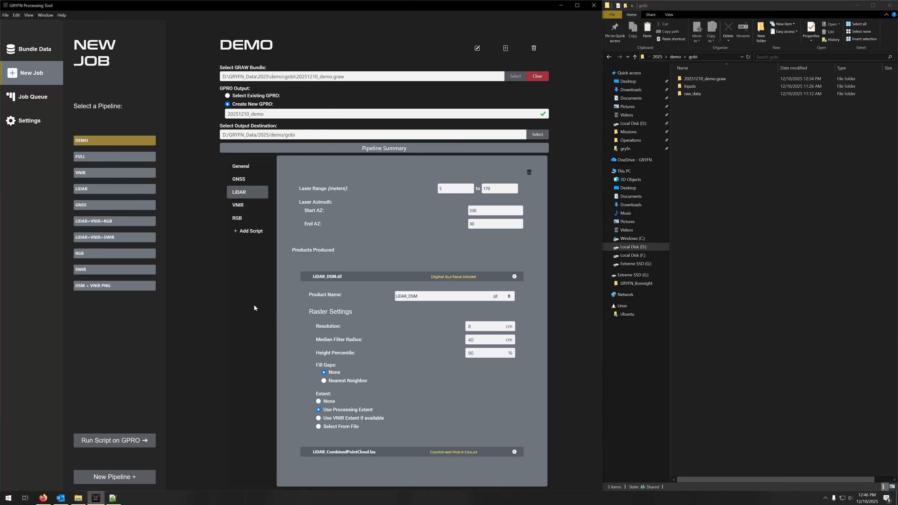
{"action": "left_click", "coordinate": [248, 168]}
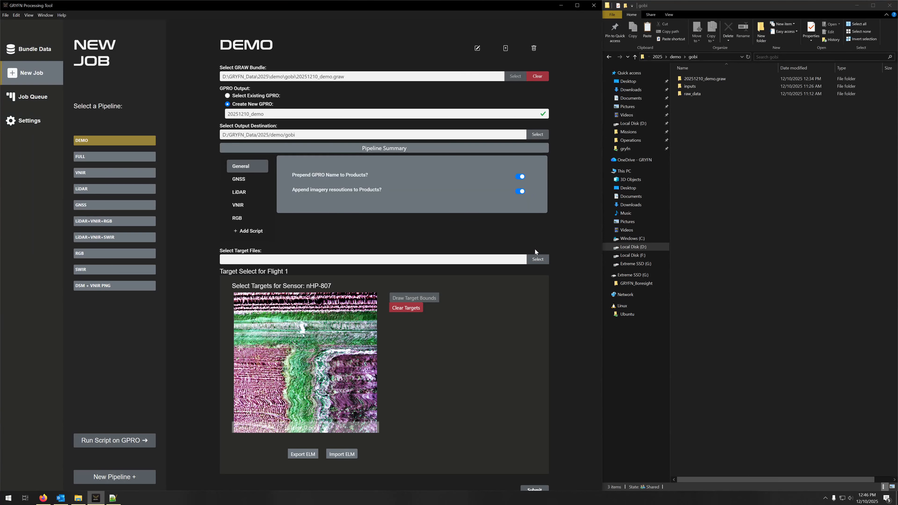
Load the reflectance target files 822-02304-11.json, 822-02304-30.json and 822-02304-56.json.
{"action": "left_click", "coordinate": [536, 259]}
{"action": "left_click_drag", "start_coordinate": [138, 85], "coordinate": [95, 55]}
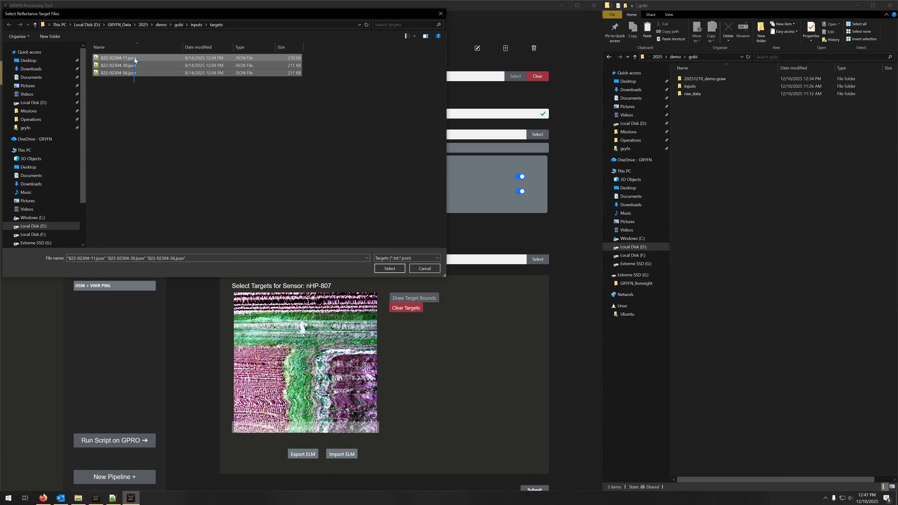
{"action": "left_click", "coordinate": [390, 269]}
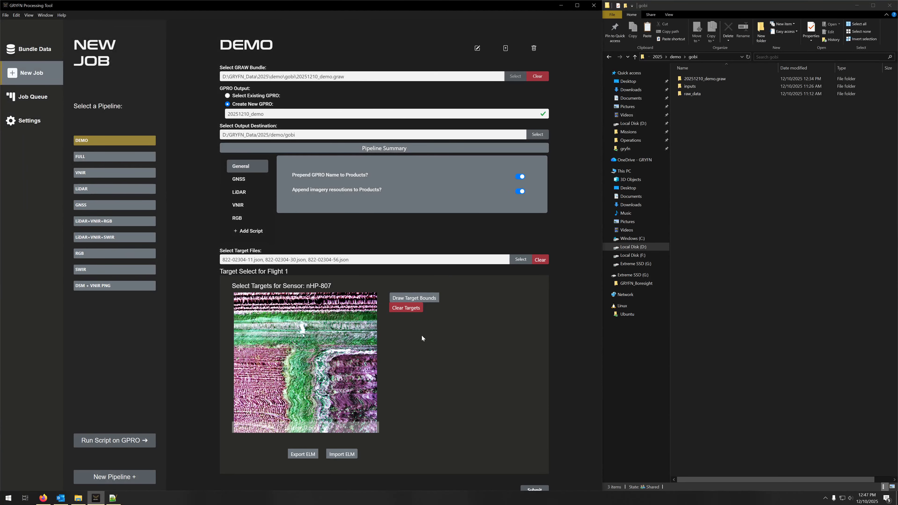
Find the nHP-807 image raw_21064.png showing the reflectance panels and open it for drawing target bounds.
{"action": "left_click", "coordinate": [244, 366]}
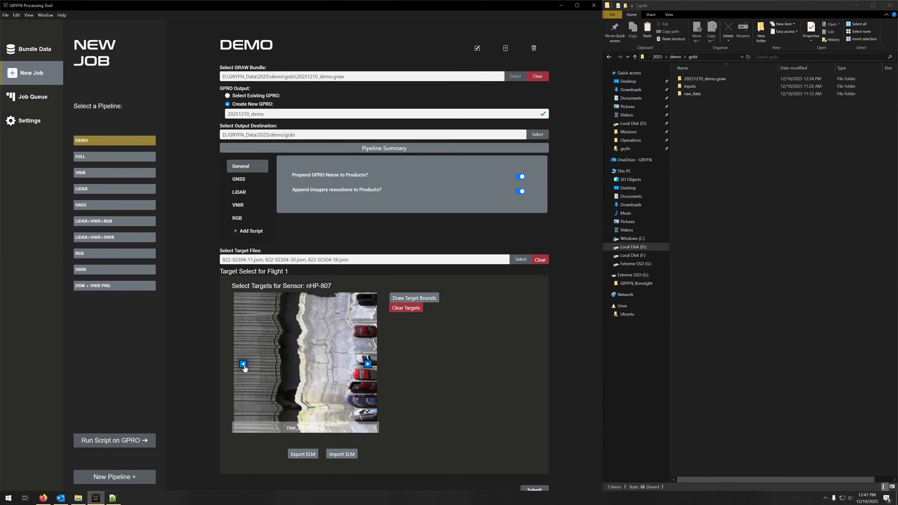
{"action": "left_click", "coordinate": [243, 364]}
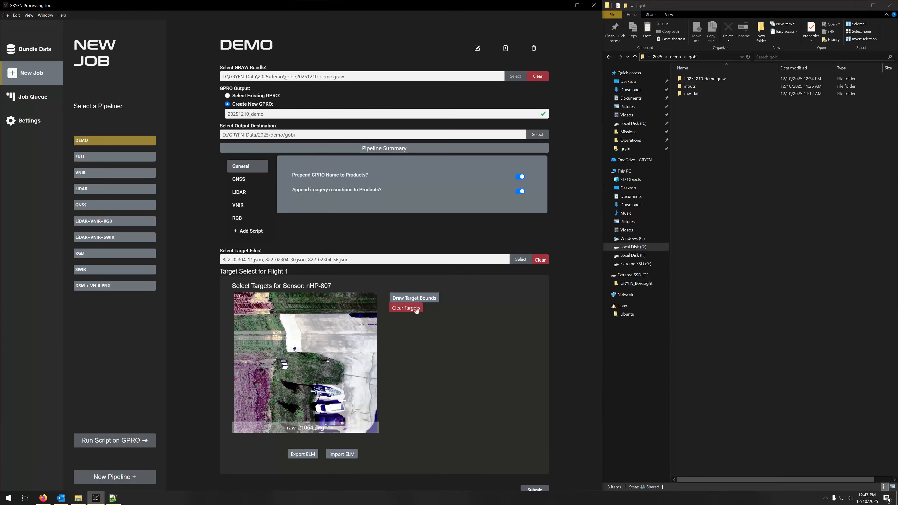
{"action": "left_click", "coordinate": [421, 299]}
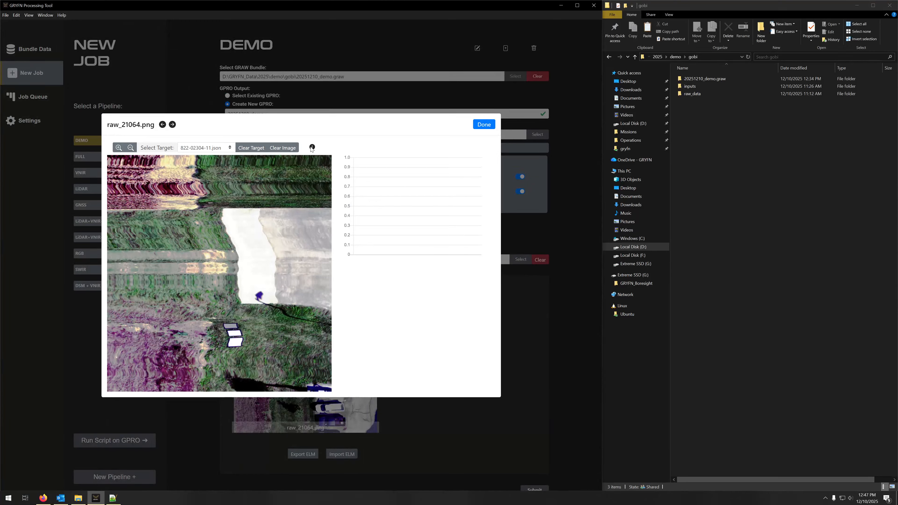
Draw the 822-02304-11.json target bounds as a small rectangle inside the gray uppermost reflectance panel.
{"action": "mouse_move", "coordinate": [311, 149]}
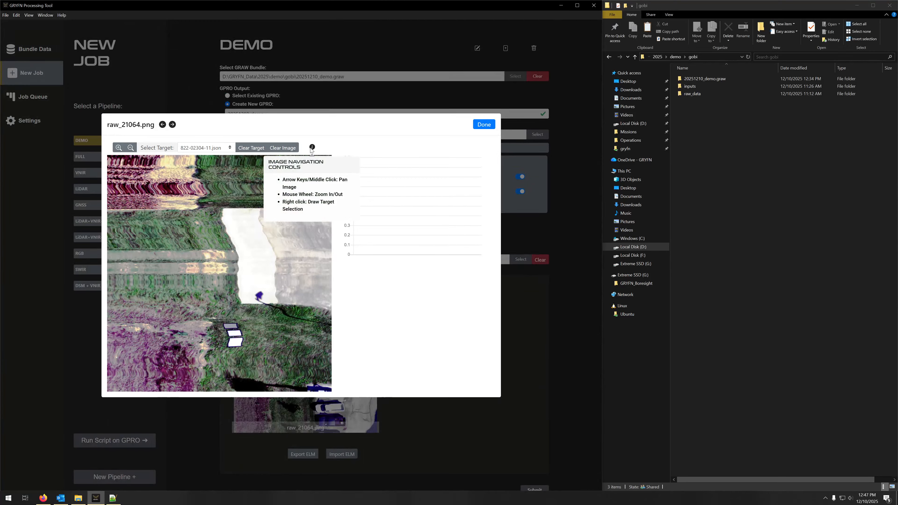
{"action": "scroll", "coordinate": [219, 273], "scroll_direction": "up", "scroll_amount": 2}
{"action": "key", "text": "Down"}
{"action": "key", "text": "Down"}
{"action": "key", "text": "Right"}
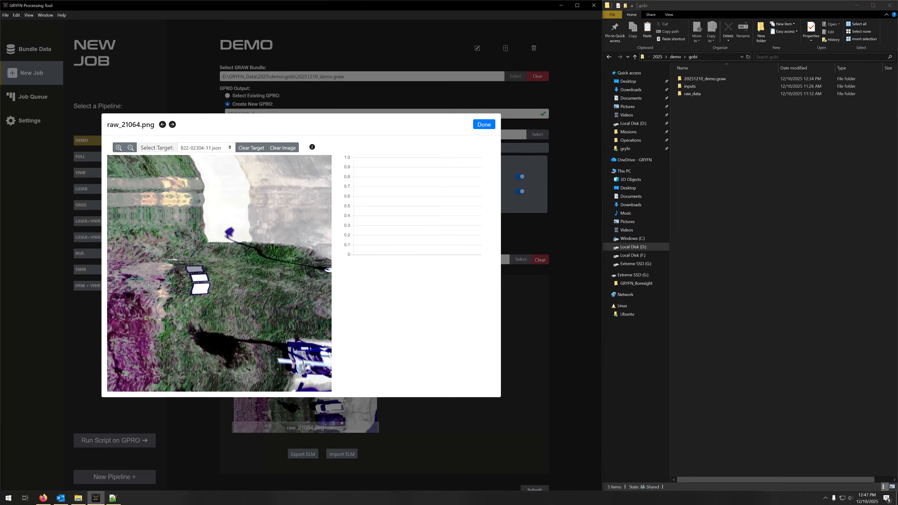
{"action": "scroll", "coordinate": [193, 280], "scroll_direction": "up", "scroll_amount": 5}
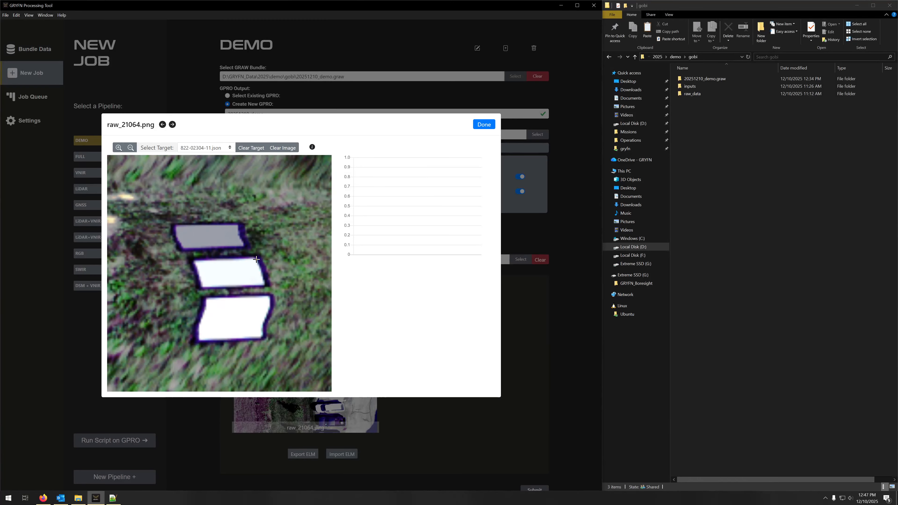
{"action": "scroll", "coordinate": [256, 260], "scroll_direction": "up", "scroll_amount": 1}
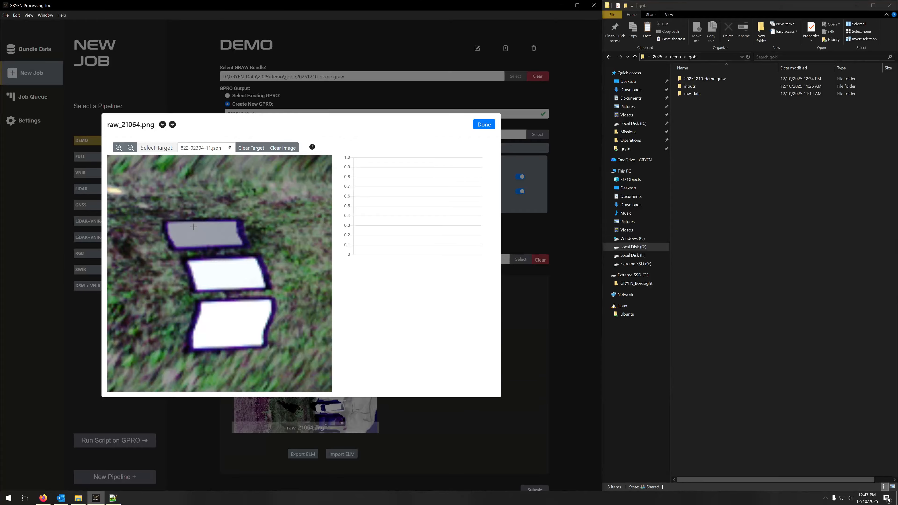
{"action": "left_click_drag", "start_coordinate": [192, 225], "coordinate": [217, 237]}
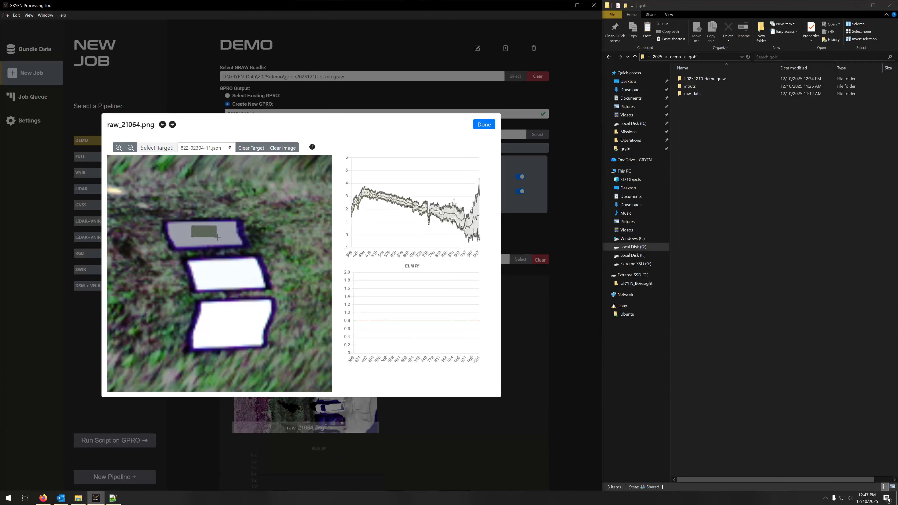
Draw the 822-02304-30.json bounds inside the middle panel and the 822-02304-56.json bounds inside the lowest panel, and finish the target selection.
{"action": "left_click", "coordinate": [208, 148]}
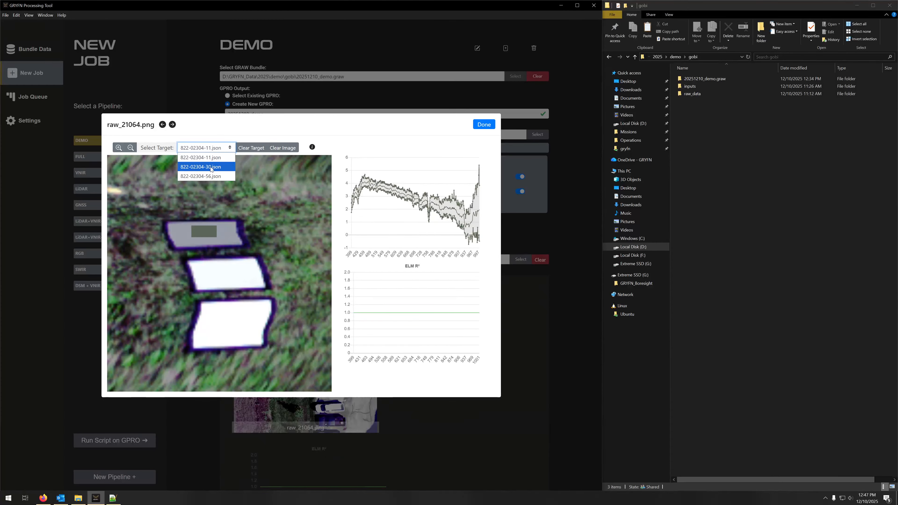
{"action": "left_click", "coordinate": [217, 176]}
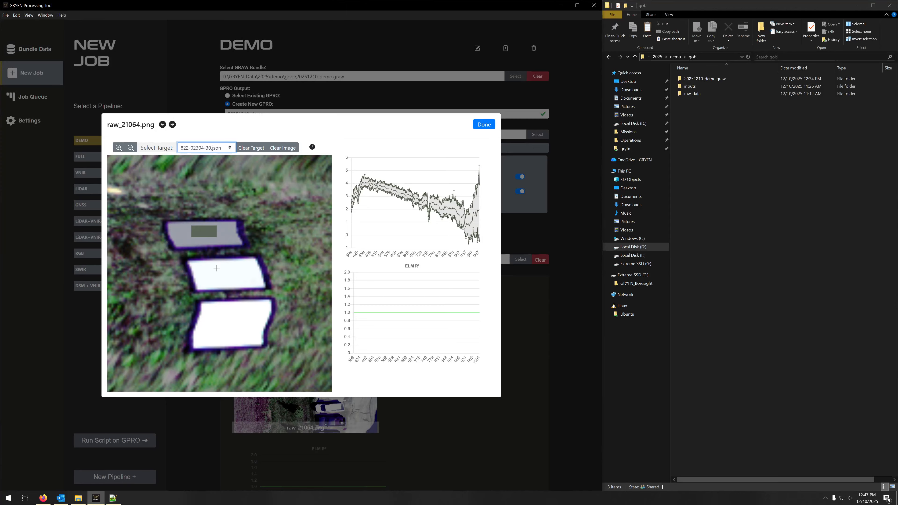
{"action": "left_click_drag", "start_coordinate": [215, 269], "coordinate": [238, 280]}
{"action": "left_click", "coordinate": [217, 148]}
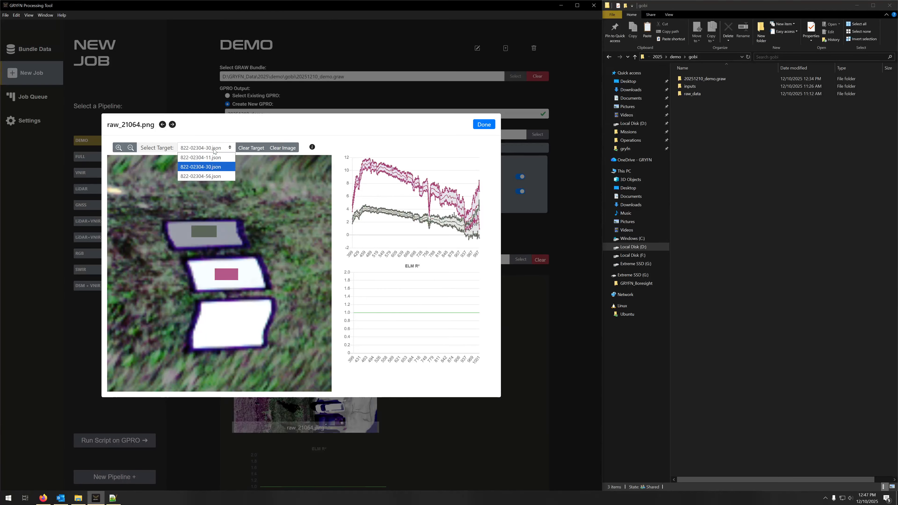
{"action": "left_click", "coordinate": [212, 176]}
{"action": "left_click_drag", "start_coordinate": [224, 315], "coordinate": [240, 331]}
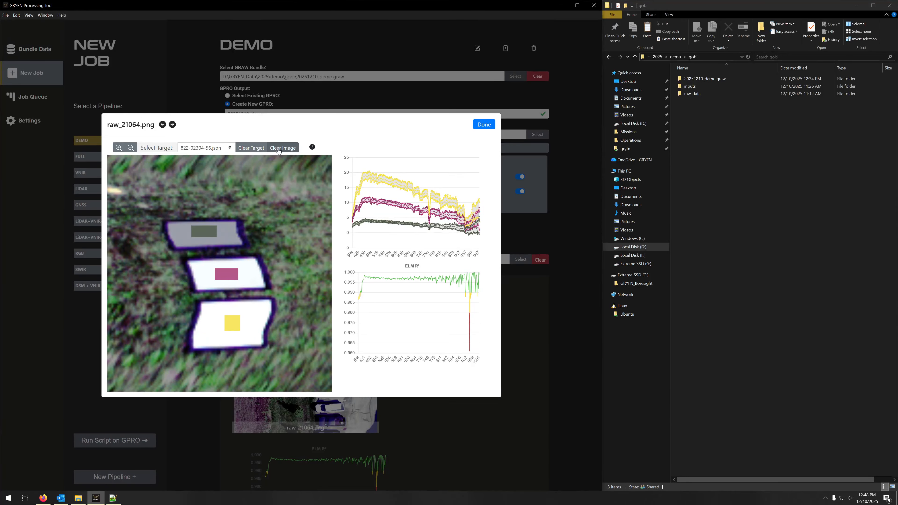
{"action": "left_click", "coordinate": [485, 124]}
In File Explorer, inspect the 20251210_demo.graw bundle's targets folder and its elm_coefficients.json and targets.yaml files.
{"action": "double_click", "coordinate": [712, 78]}
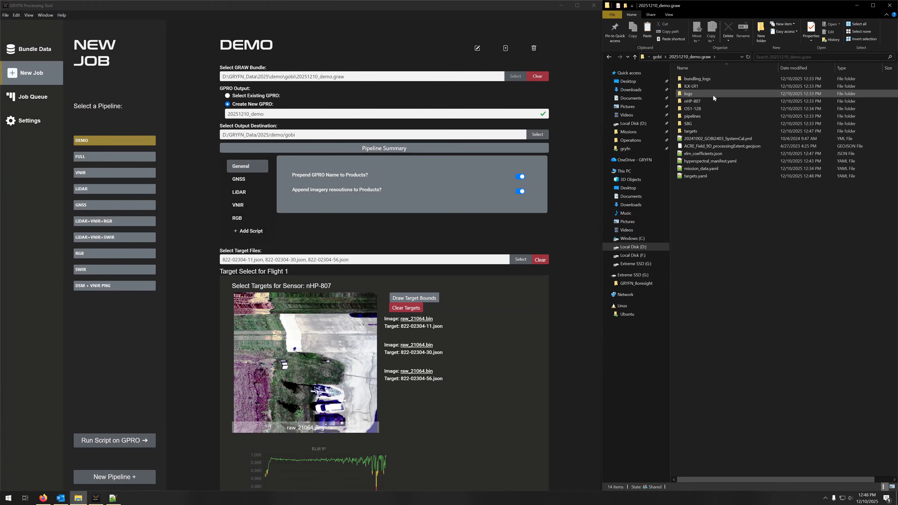
{"action": "double_click", "coordinate": [706, 131]}
{"action": "double_click", "coordinate": [711, 79]}
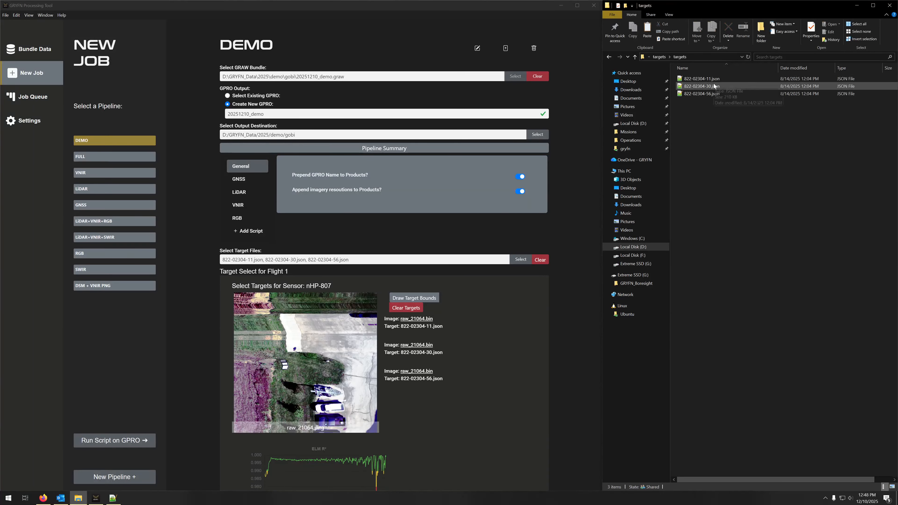
{"action": "left_click", "coordinate": [664, 59]}
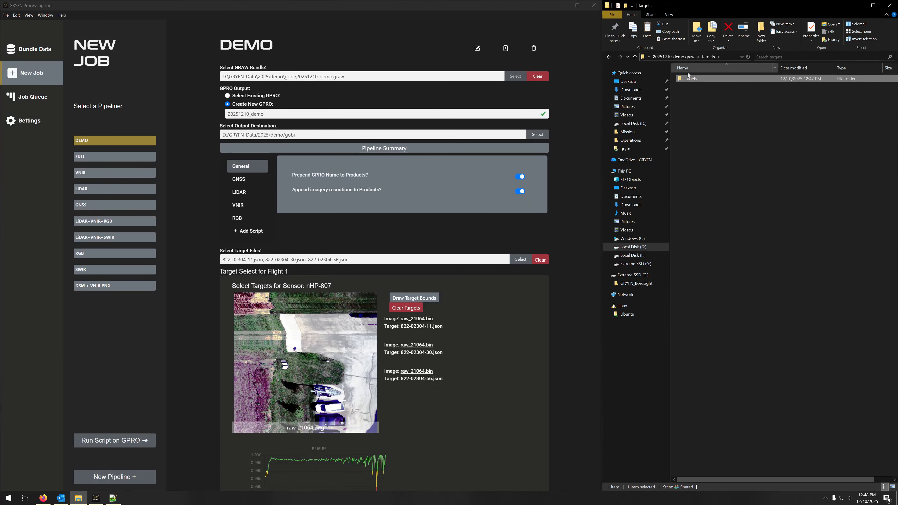
{"action": "left_click", "coordinate": [676, 58]}
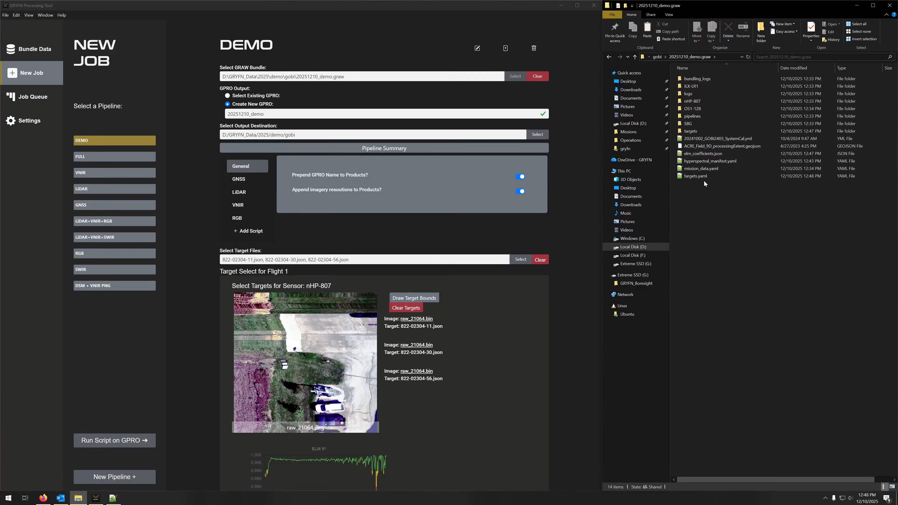
{"action": "left_click", "coordinate": [710, 156]}
{"action": "left_click", "coordinate": [711, 177], "text": "ctrl"}
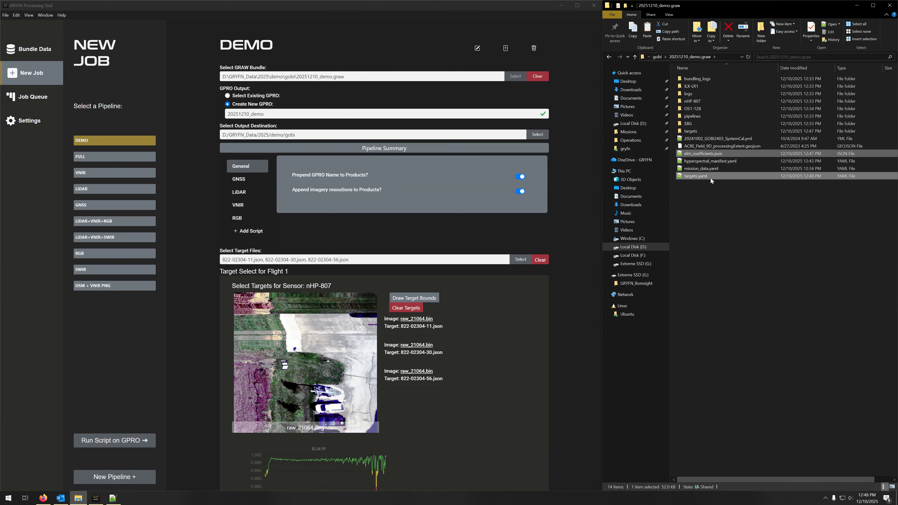
{"action": "left_click", "coordinate": [717, 222]}
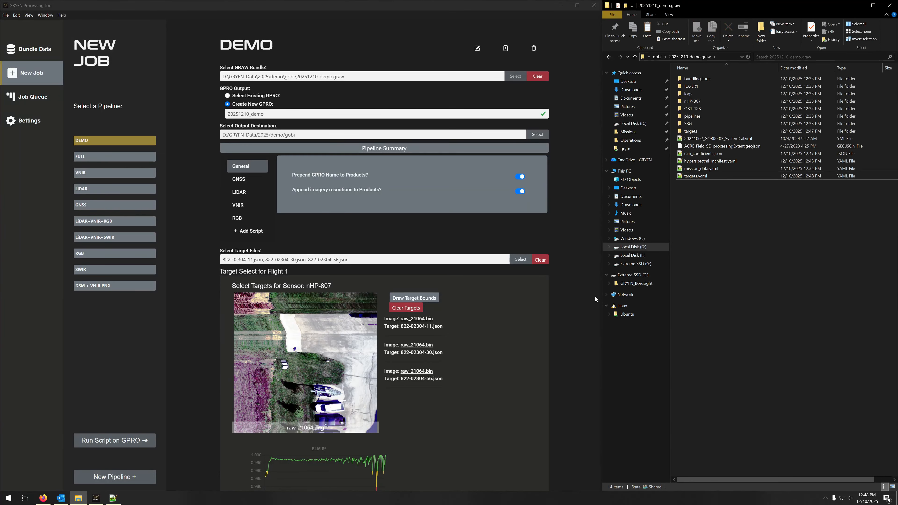
Submit the 20251210_demo job for processing with the DEMO pipeline.
{"action": "scroll", "coordinate": [567, 301], "scroll_direction": "down", "scroll_amount": 3}
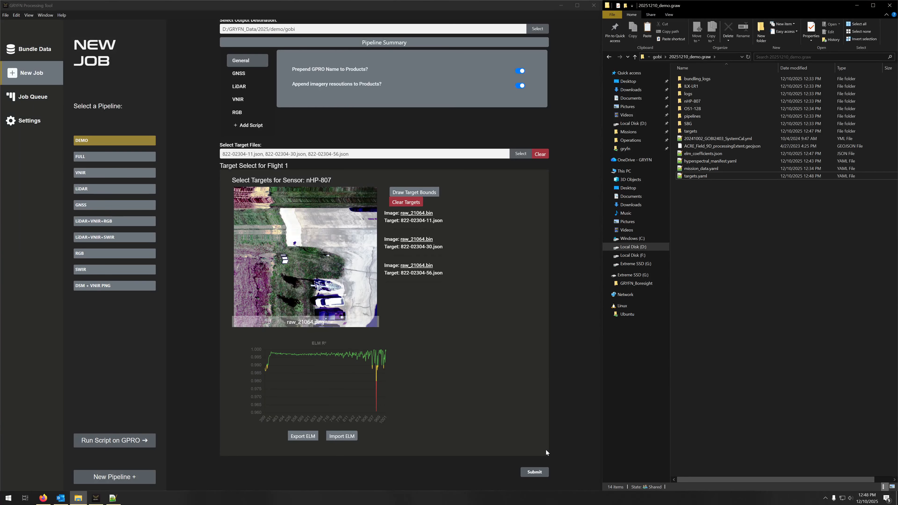
{"action": "left_click", "coordinate": [535, 473]}
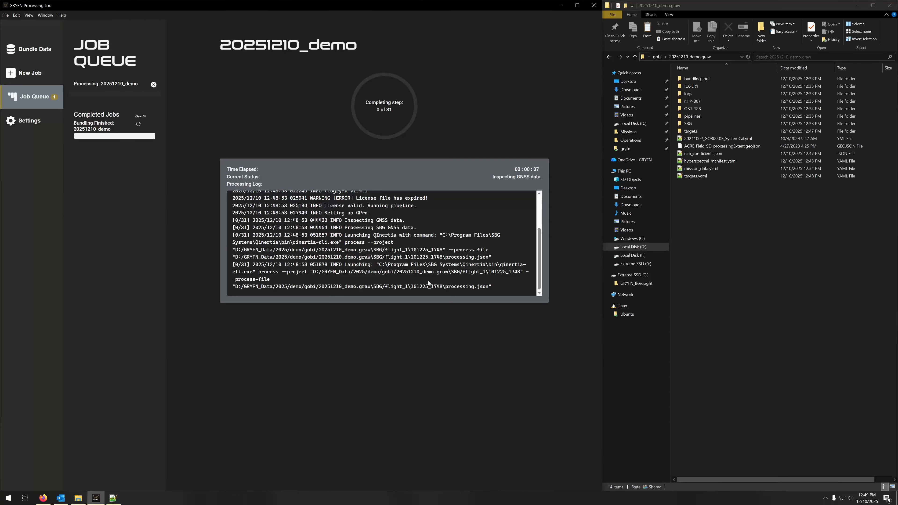
Return to the gobi folder in File Explorer and check the 20251210_demo.gpro output folder's details.
{"action": "left_click", "coordinate": [658, 57]}
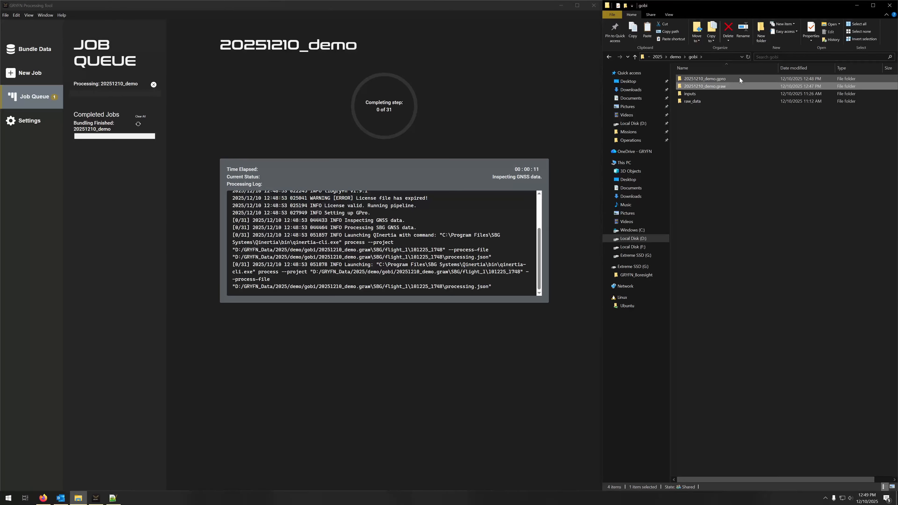
{"action": "mouse_move", "coordinate": [747, 77]}
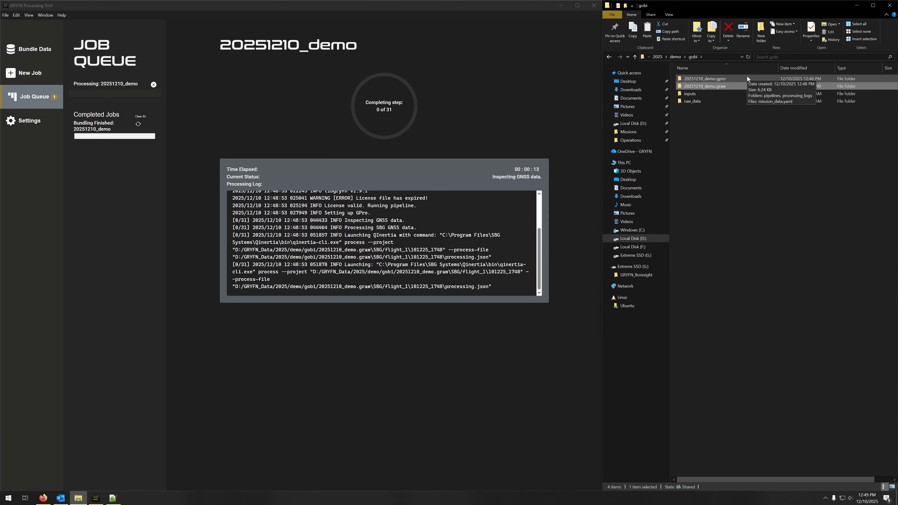
{"action": "left_click", "coordinate": [747, 75]}
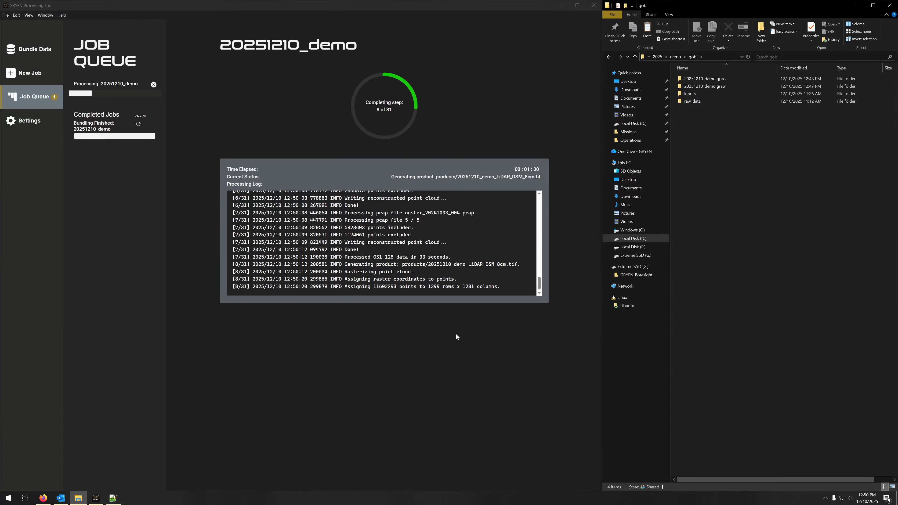
Show the GRYFN Processing Tool welcome page and open its software user manual.
{"action": "left_click", "coordinate": [62, 17]}
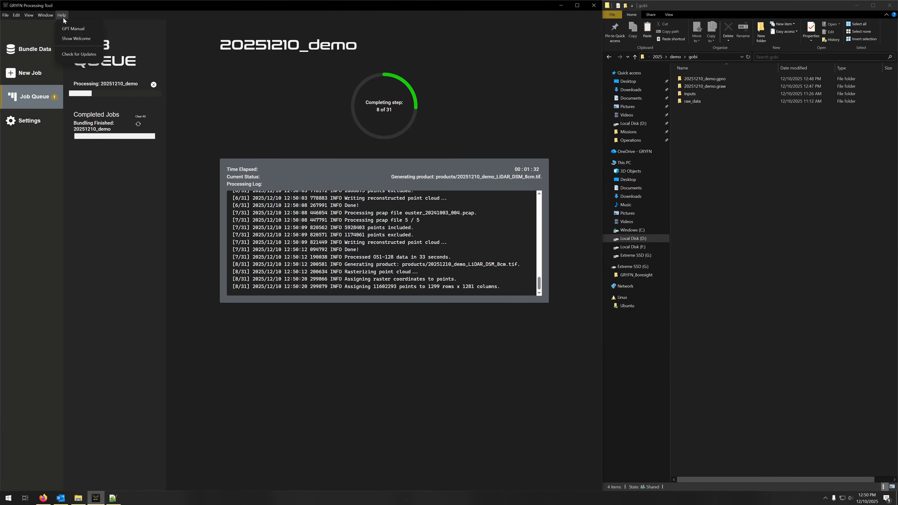
{"action": "left_click", "coordinate": [73, 37]}
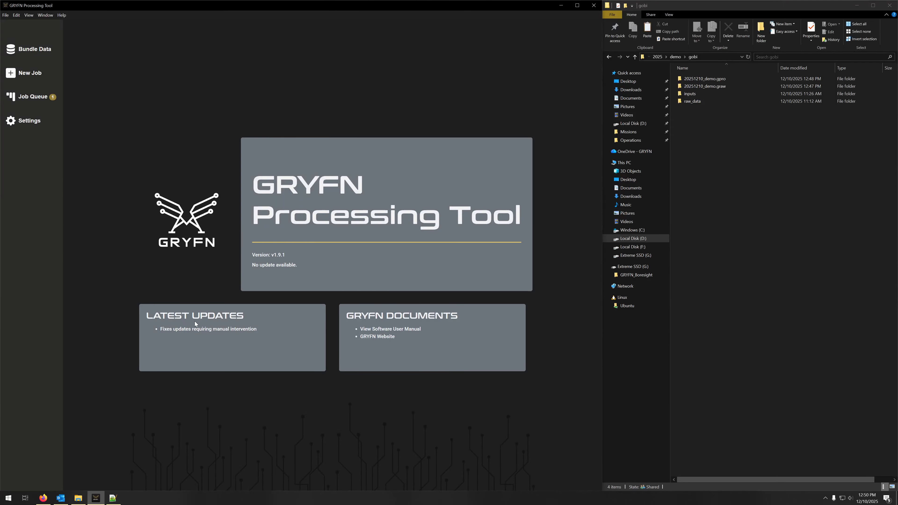
{"action": "left_click", "coordinate": [408, 330]}
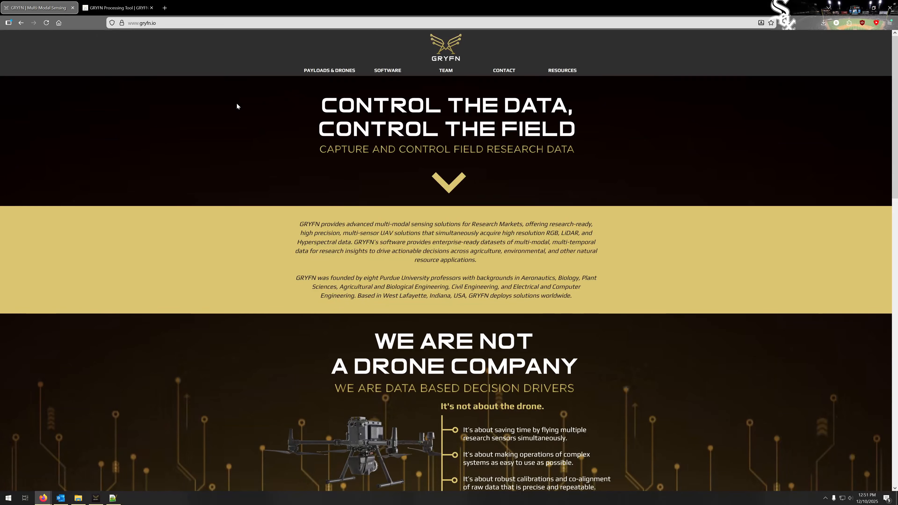
From the GRYFN website's resources, open the GRYFN Processing Tool wiki and look up its Hardware resources.
{"action": "mouse_move", "coordinate": [561, 72]}
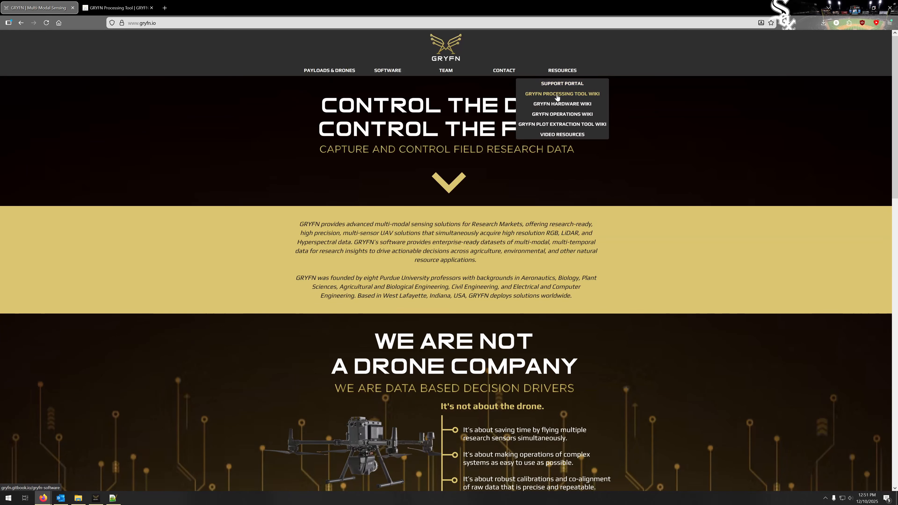
{"action": "left_click", "coordinate": [560, 94]}
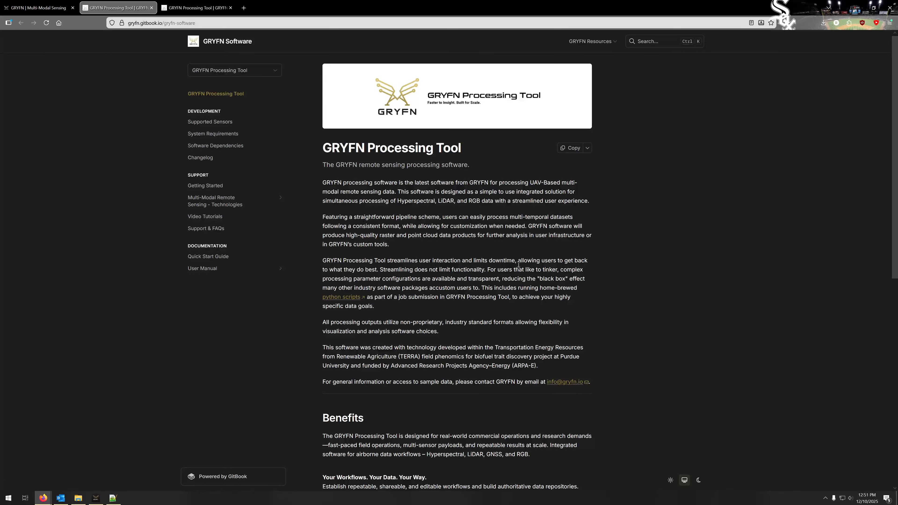
{"action": "mouse_move", "coordinate": [598, 42]}
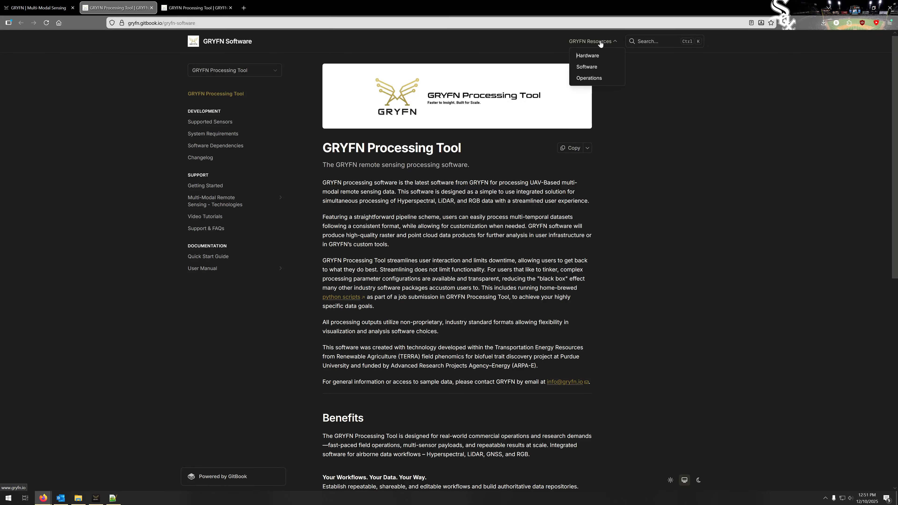
{"action": "left_click", "coordinate": [594, 58]}
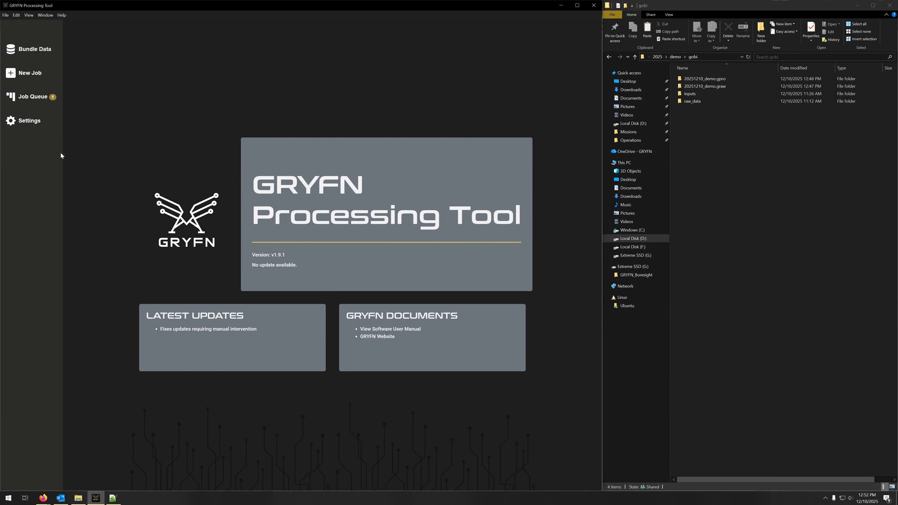
Review the general and default location settings, and inspect the nHP-807 calibration files in the flight_1 data of the 20251210_demo.graw bundle.
{"action": "left_click", "coordinate": [30, 120]}
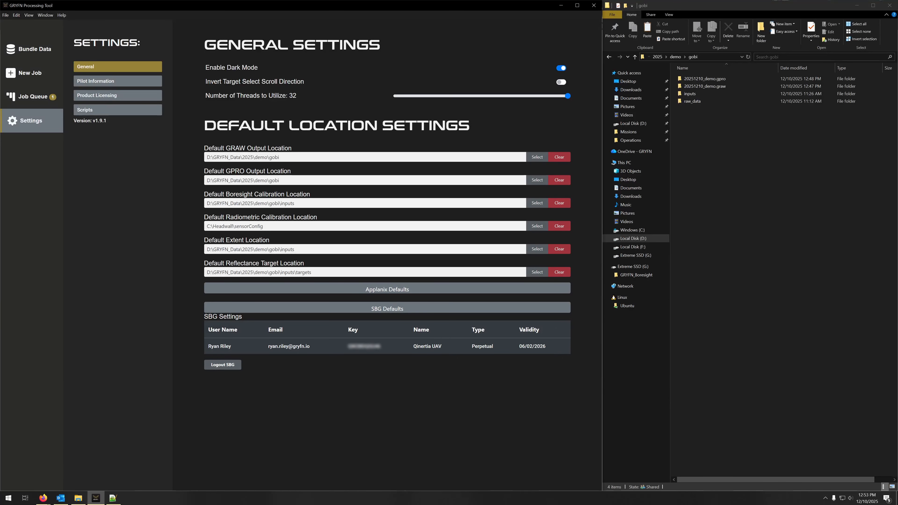
{"action": "double_click", "coordinate": [709, 86]}
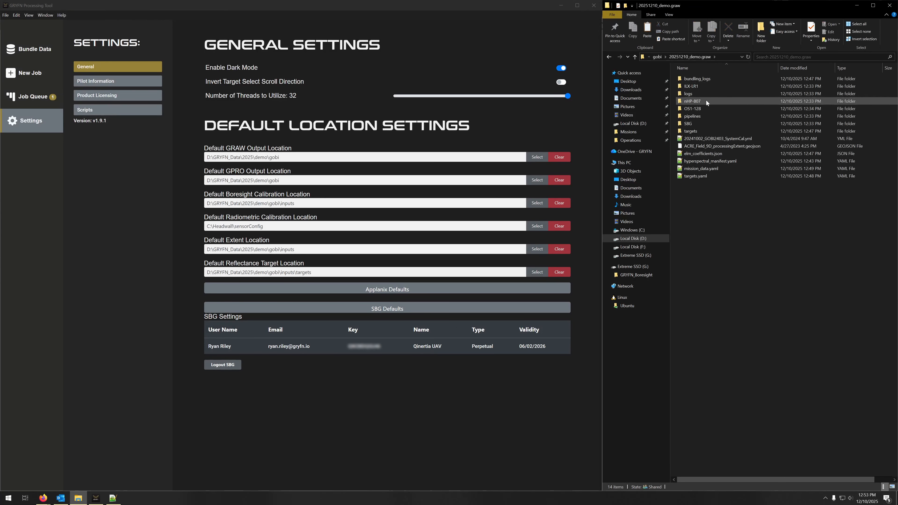
{"action": "double_click", "coordinate": [708, 86]}
{"action": "double_click", "coordinate": [707, 81]}
{"action": "double_click", "coordinate": [708, 80]}
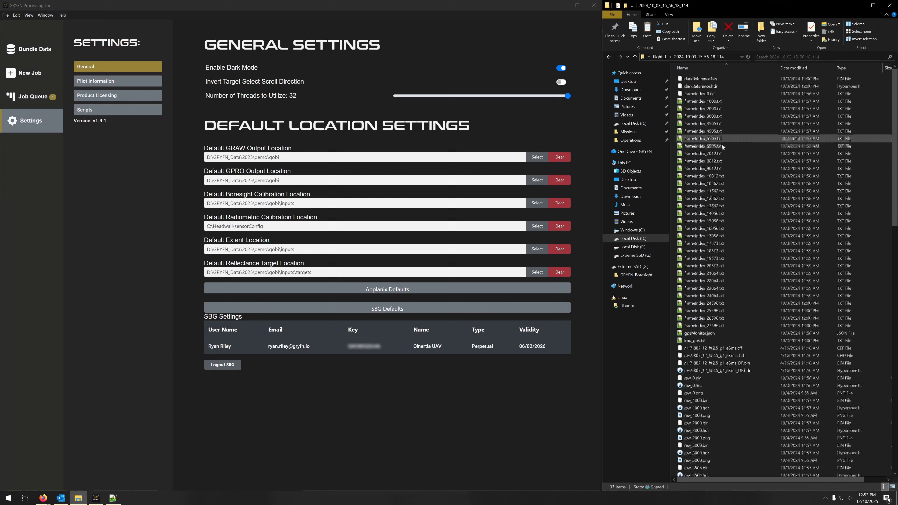
{"action": "left_click", "coordinate": [717, 348]}
{"action": "left_click", "coordinate": [735, 372], "text": "shift"}
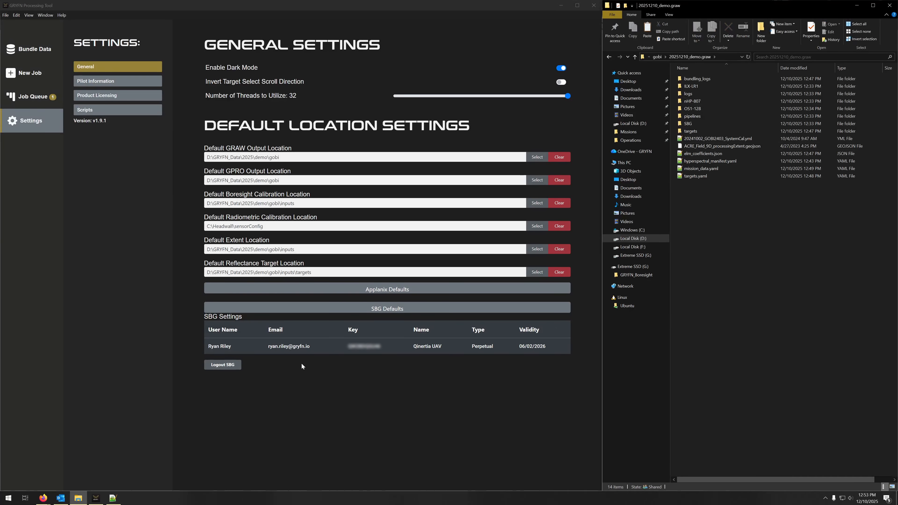
Examine the Applanix defaults, the saved pilot's details and the product licensing information in the settings.
{"action": "left_click", "coordinate": [375, 294]}
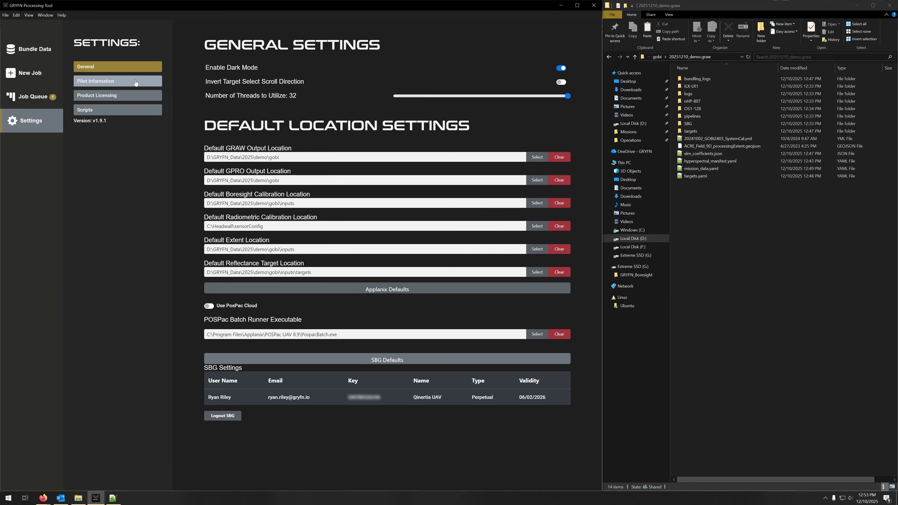
{"action": "left_click", "coordinate": [135, 82]}
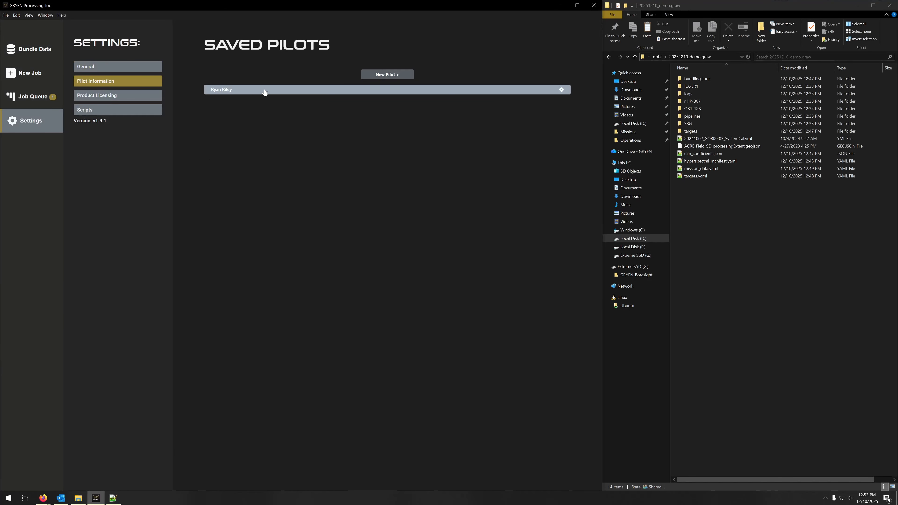
{"action": "left_click", "coordinate": [264, 91]}
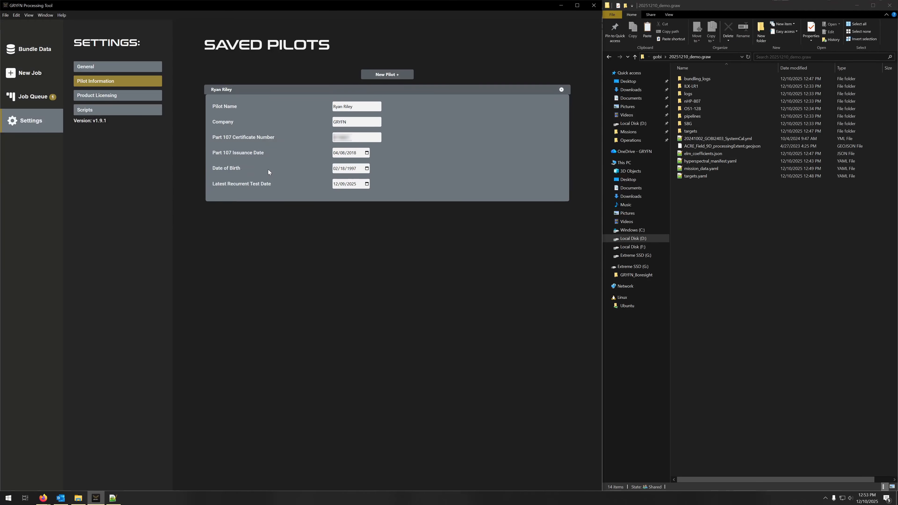
{"action": "left_click", "coordinate": [119, 102]}
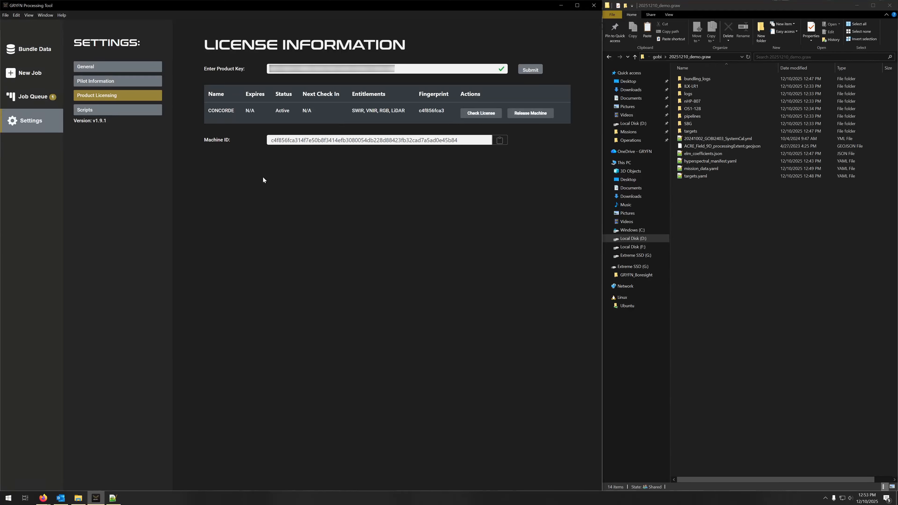
Review the external script settings, toggling the additional launch arguments option on and back off.
{"action": "left_click", "coordinate": [135, 115]}
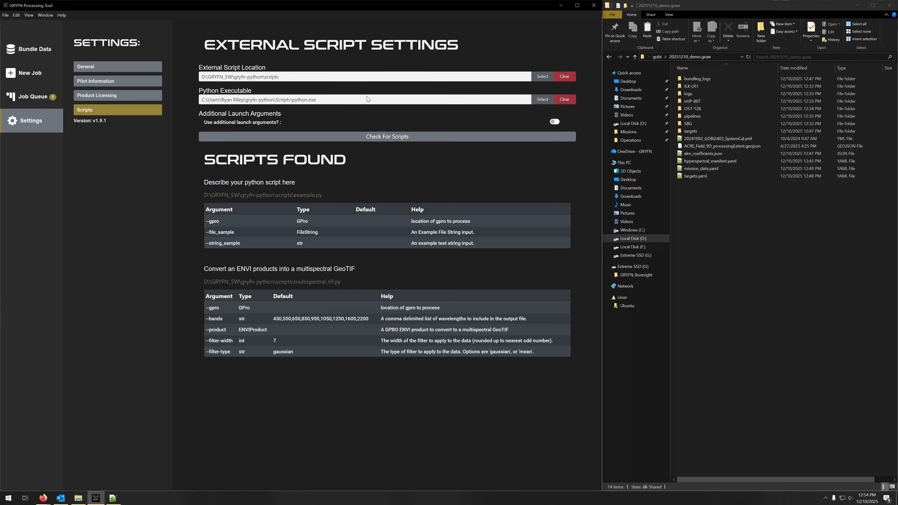
{"action": "left_click", "coordinate": [555, 122]}
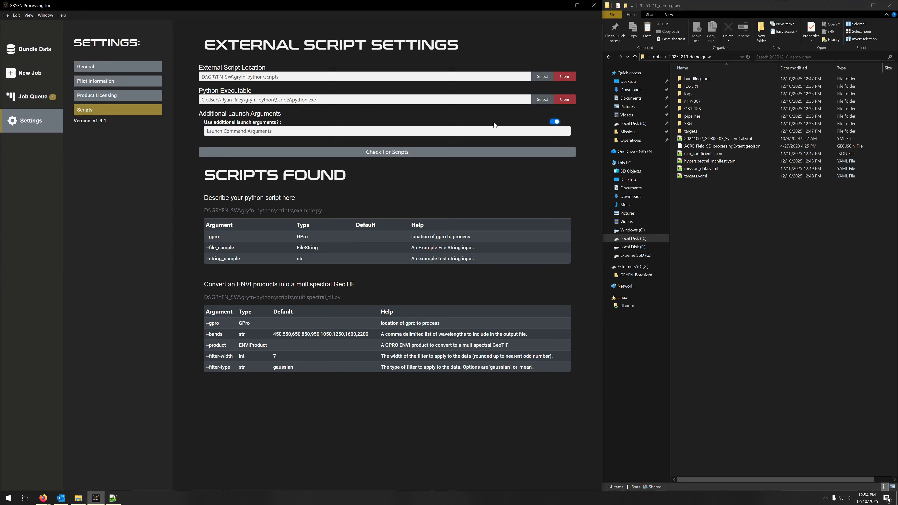
{"action": "left_click", "coordinate": [553, 122]}
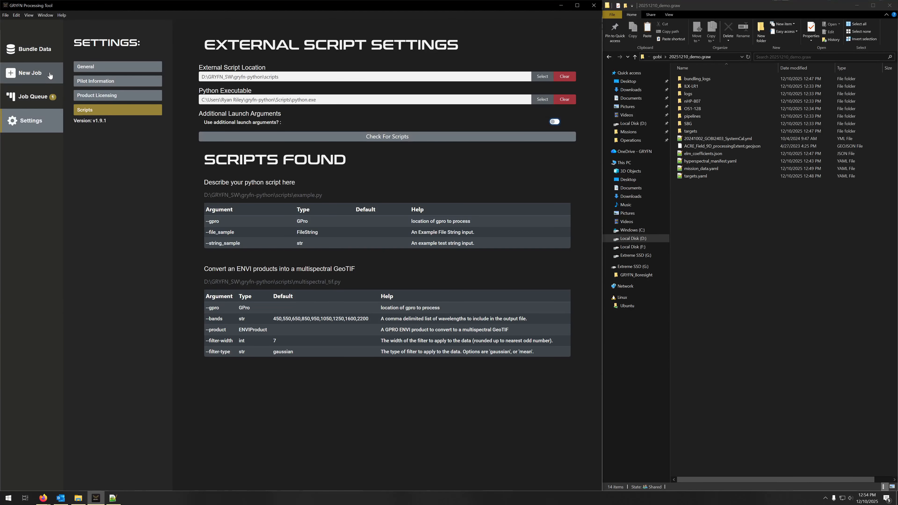
Open the DEMO pipeline for editing and try adding a post processing script task.
{"action": "left_click", "coordinate": [50, 74]}
{"action": "left_click", "coordinate": [117, 141]}
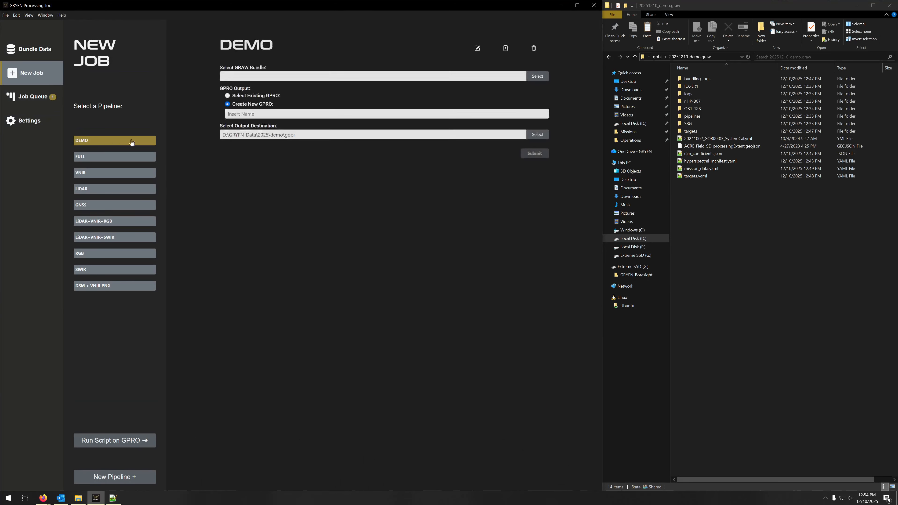
{"action": "left_click", "coordinate": [477, 49]}
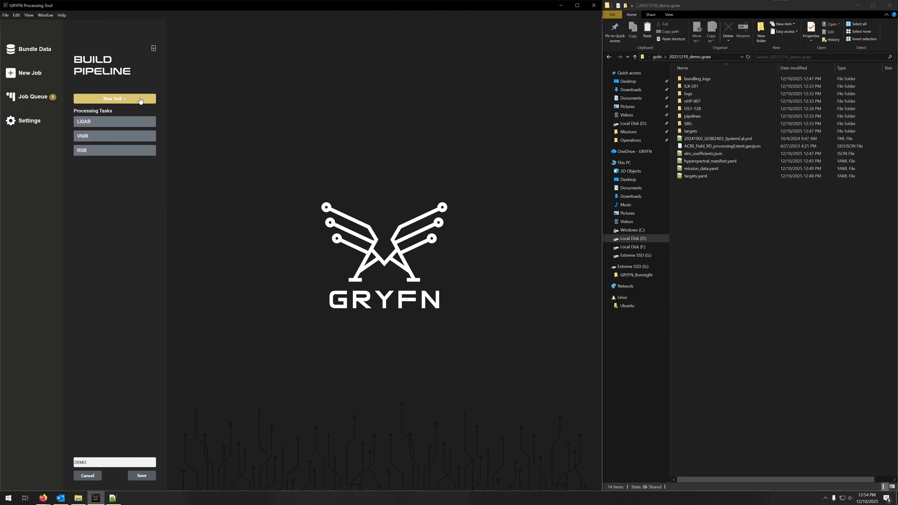
{"action": "left_click", "coordinate": [114, 99]}
{"action": "left_click", "coordinate": [190, 149]}
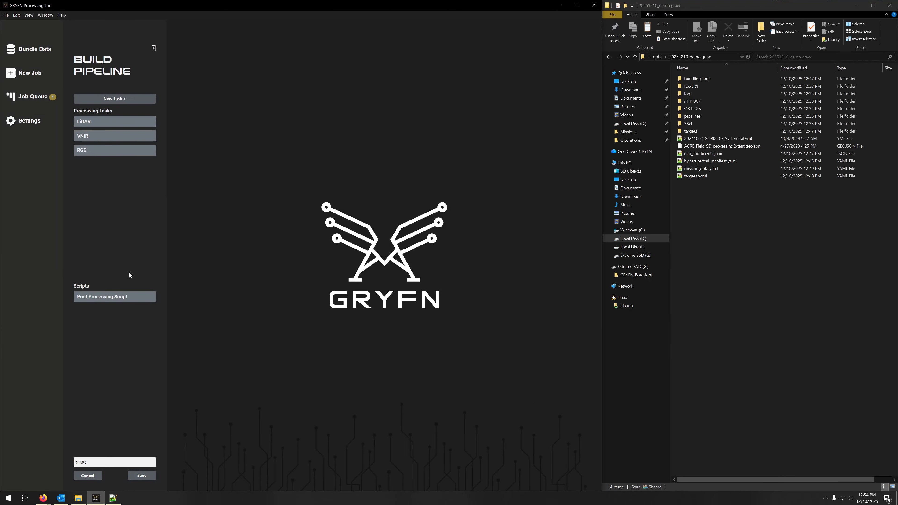
Try configuring multispectral_tif.py with VNIR_Orthomosaic.bin as the product, cancel the pipeline edit, and open the option to run a script on a GPRO.
{"action": "left_click", "coordinate": [100, 297]}
{"action": "left_click", "coordinate": [368, 101]}
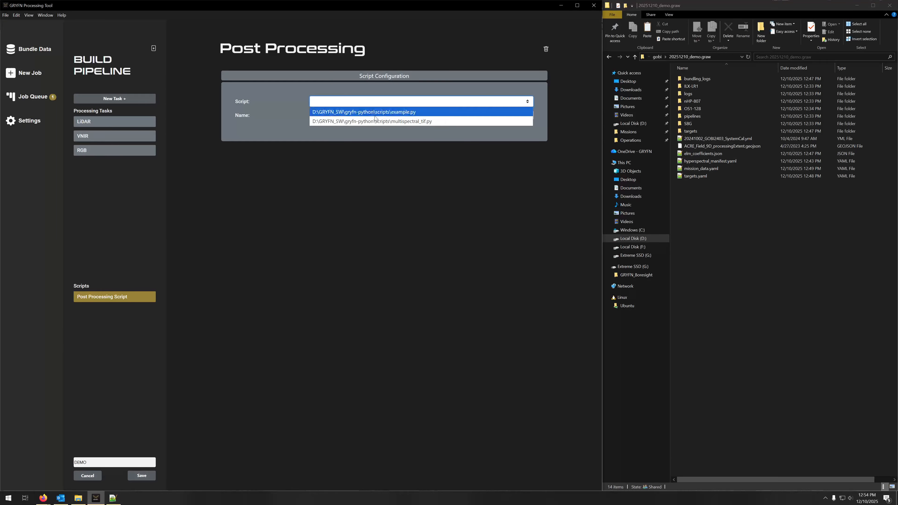
{"action": "left_click", "coordinate": [378, 122]}
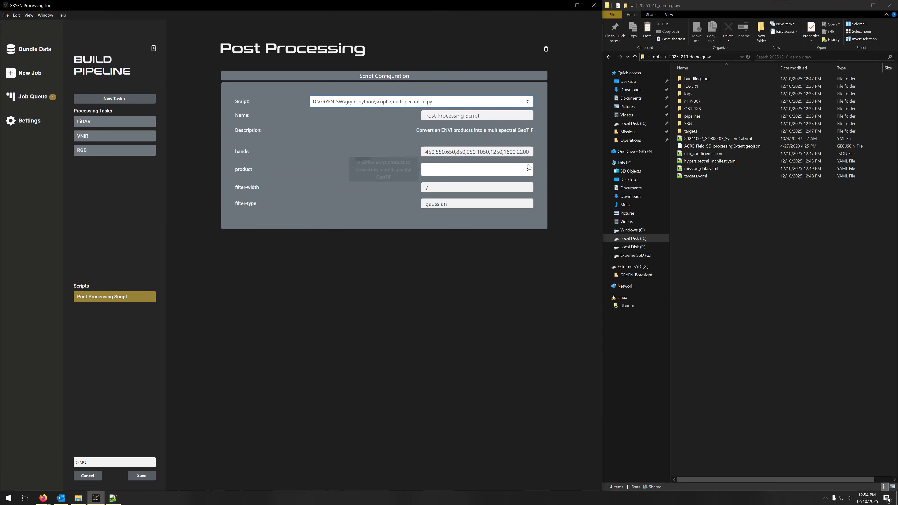
{"action": "left_click", "coordinate": [459, 172]}
{"action": "left_click", "coordinate": [459, 182]}
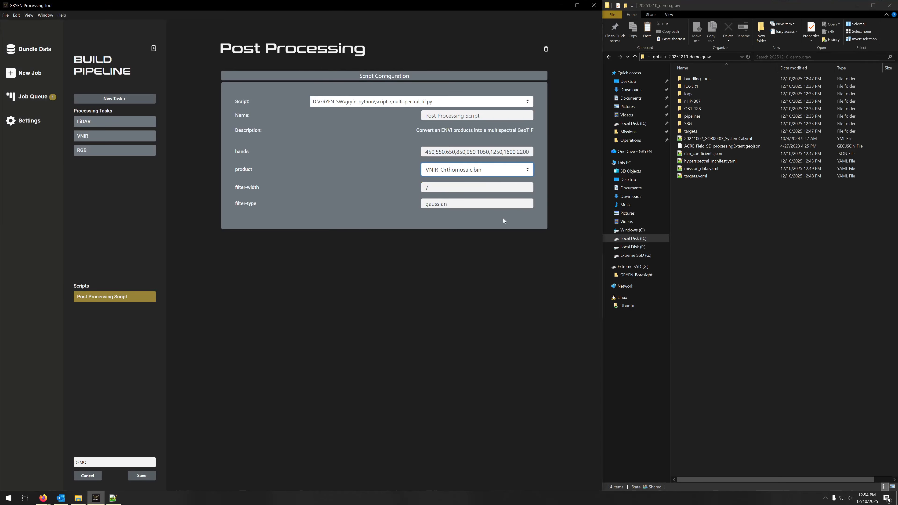
{"action": "left_click", "coordinate": [87, 475]}
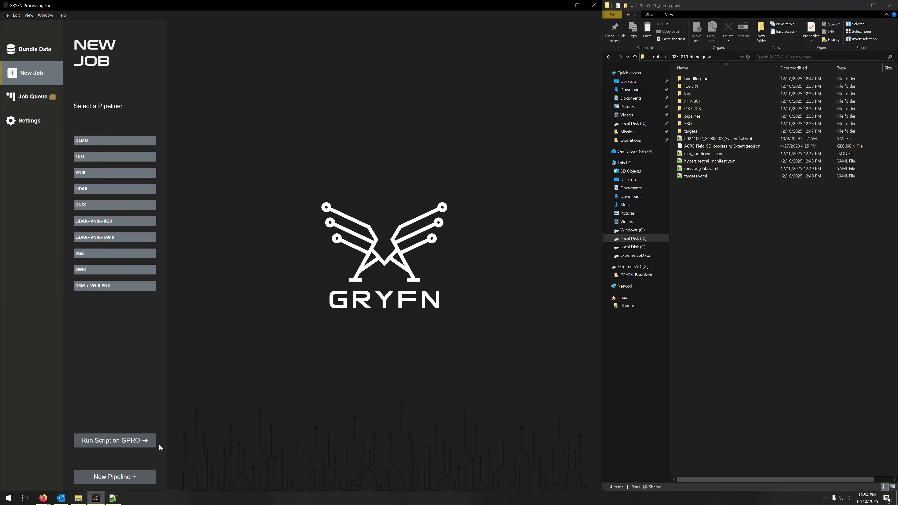
{"action": "left_click", "coordinate": [130, 448]}
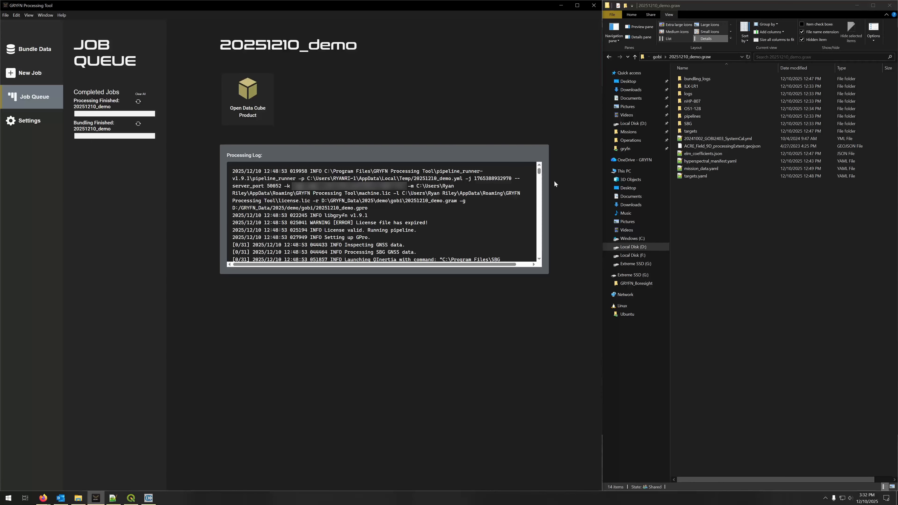
Review the end of the finished 20251210_demo processing log, and open its data cube product to examine the files in the products folder.
{"action": "left_click_drag", "start_coordinate": [540, 171], "coordinate": [545, 264]}
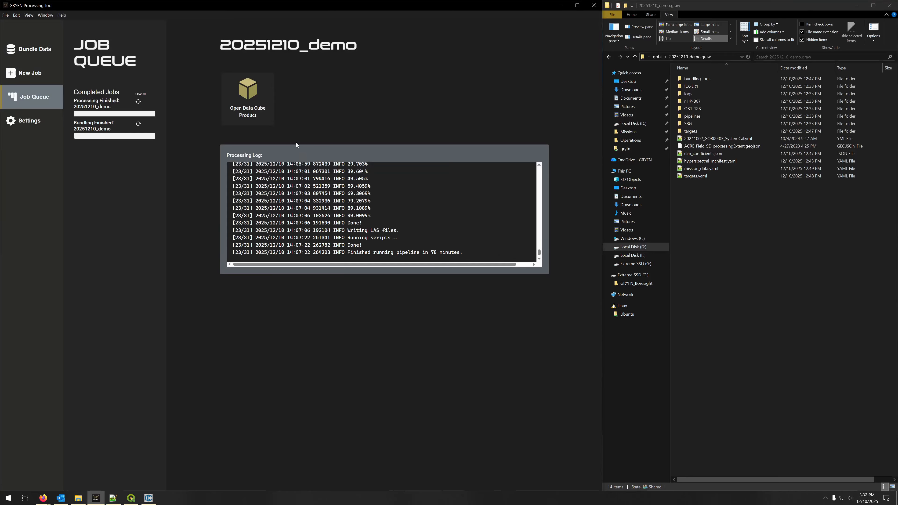
{"action": "left_click", "coordinate": [249, 103]}
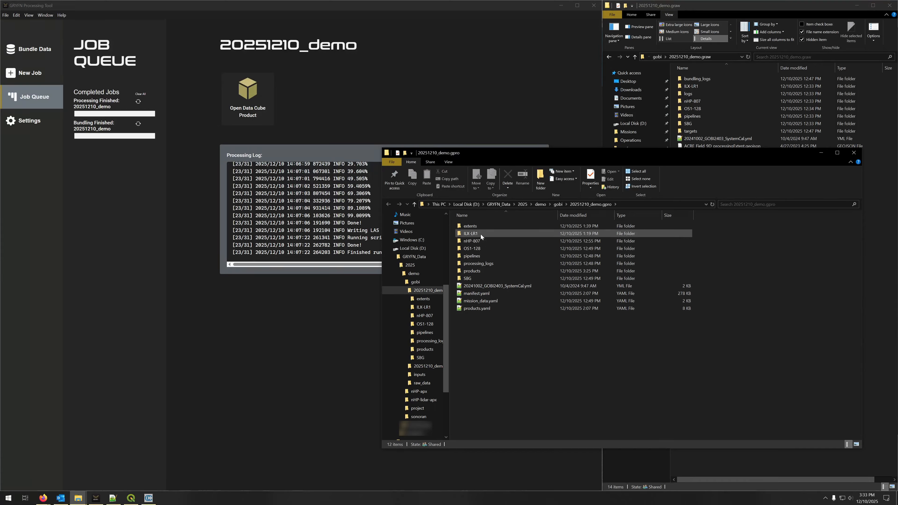
{"action": "left_click", "coordinate": [477, 272]}
{"action": "double_click", "coordinate": [477, 272]}
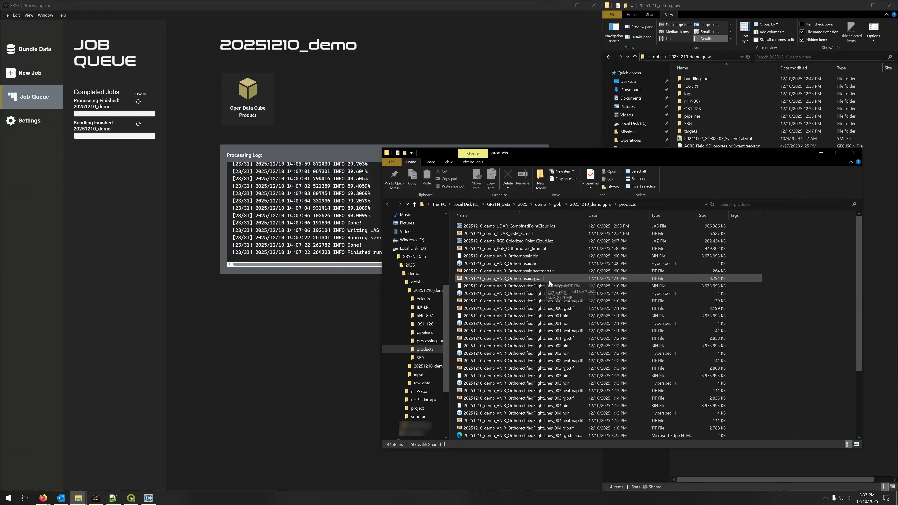
{"action": "left_click", "coordinate": [530, 234]}
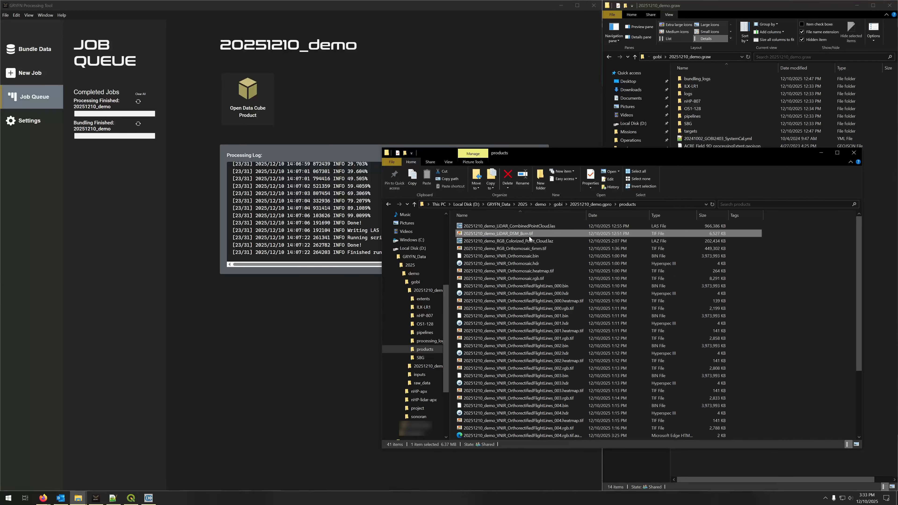
Switch to CloudCompare and export the Z coordinate of the LiDAR combined point cloud as a scalar field.
{"action": "left_click", "coordinate": [148, 498]}
{"action": "left_click", "coordinate": [69, 50]}
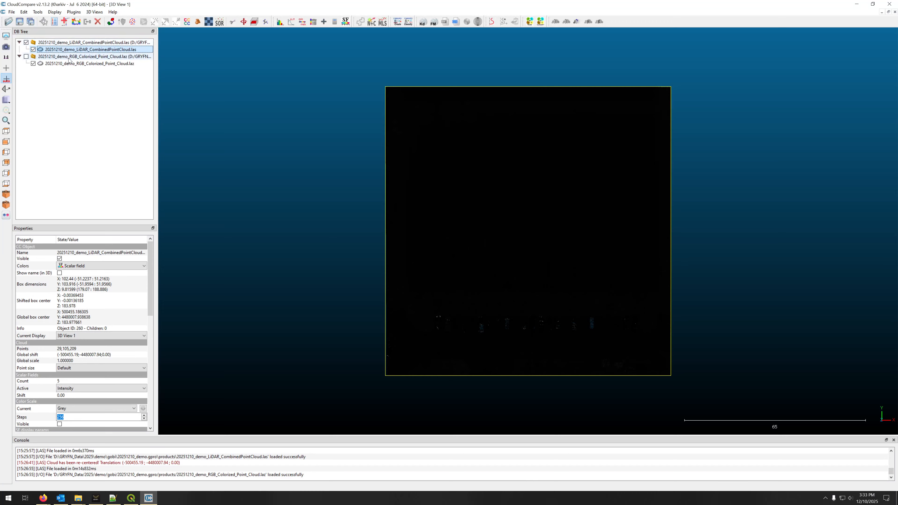
{"action": "left_click", "coordinate": [24, 11]}
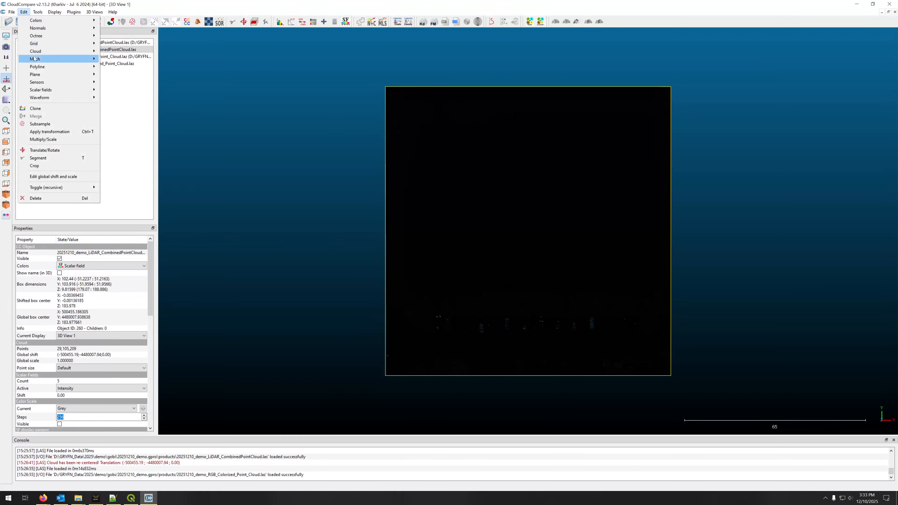
{"action": "mouse_move", "coordinate": [43, 91]}
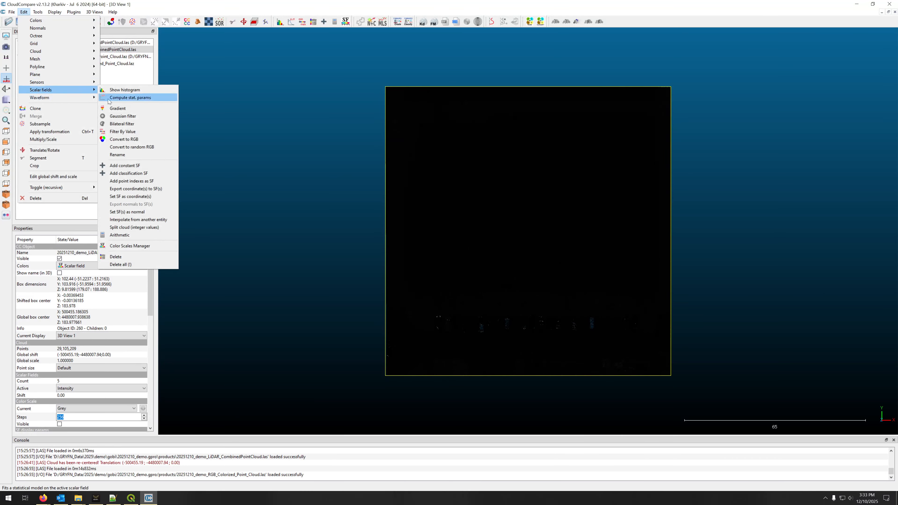
{"action": "left_click", "coordinate": [152, 187]}
{"action": "left_click", "coordinate": [482, 265]}
Inspect the height-coloured LiDAR cloud in 3D, narrow its colour range, deselect it, and restore the top view.
{"action": "left_click_drag", "start_coordinate": [543, 371], "coordinate": [596, 276]}
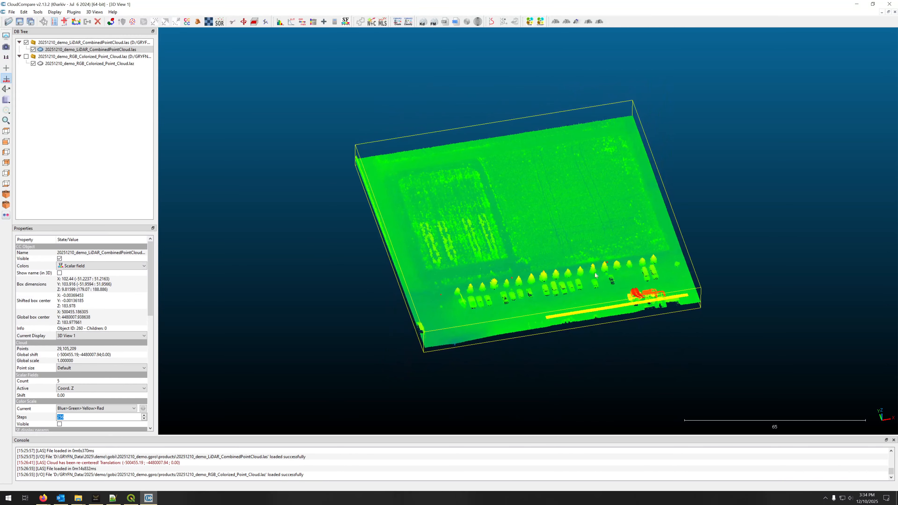
{"action": "left_click_drag", "start_coordinate": [515, 350], "coordinate": [569, 406]}
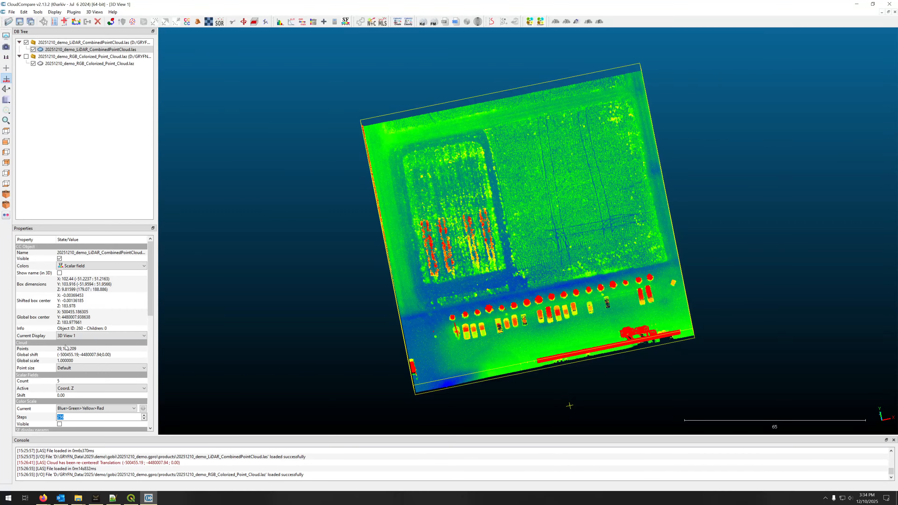
{"action": "left_click", "coordinate": [89, 151]}
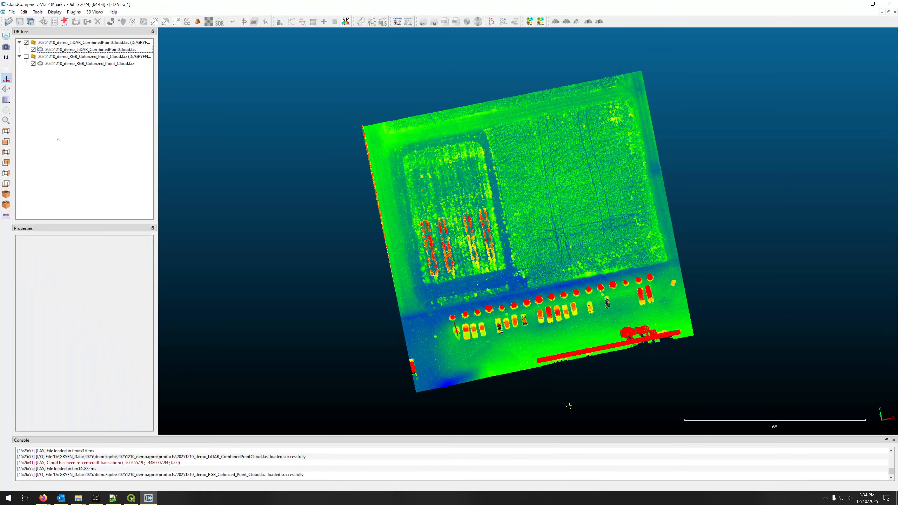
{"action": "left_click", "coordinate": [6, 132]}
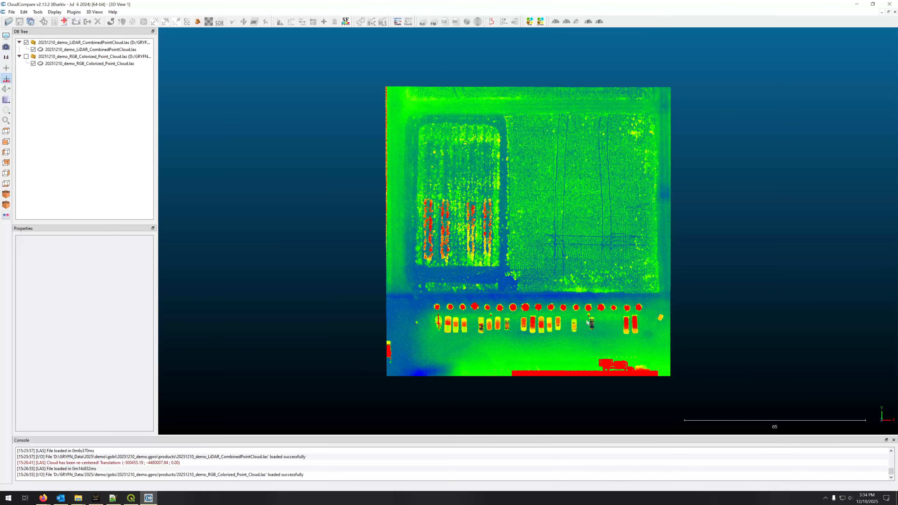
Show the RGB colorized point cloud instead of the LiDAR combined cloud and inspect the field and parking lot in 3D.
{"action": "left_click", "coordinate": [26, 56]}
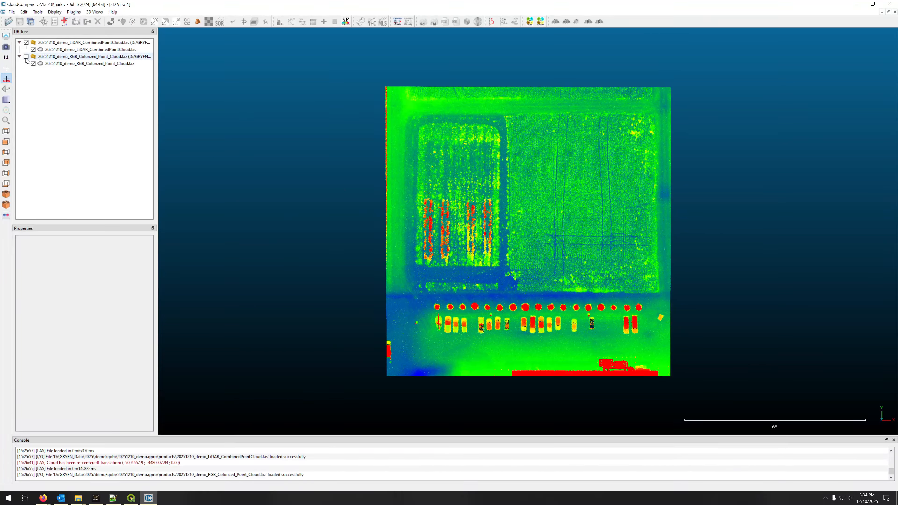
{"action": "left_click", "coordinate": [26, 42]}
{"action": "left_click_drag", "start_coordinate": [557, 400], "coordinate": [704, 331]}
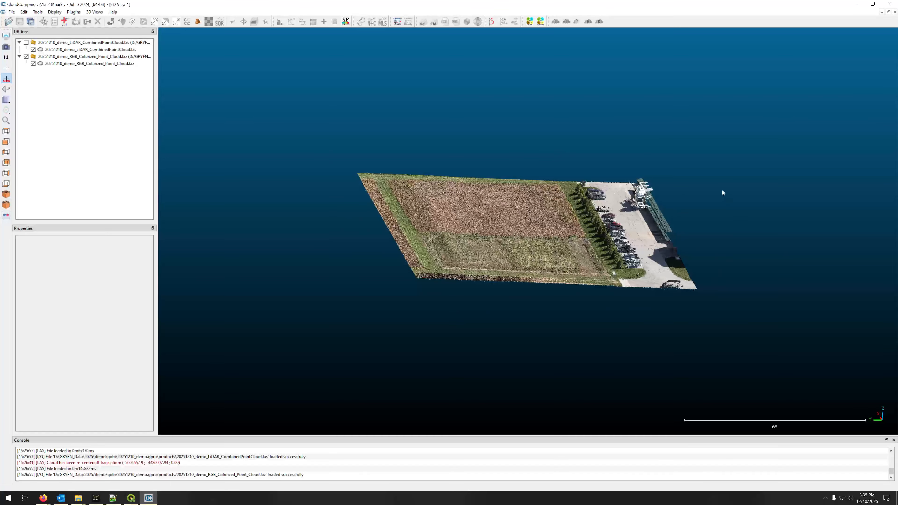
{"action": "scroll", "coordinate": [721, 191], "scroll_direction": "up", "scroll_amount": 5}
{"action": "left_click_drag", "start_coordinate": [626, 236], "coordinate": [662, 317]}
Switch to QGIS, hide the 20251210_demo_LiDAR_DSM_8cm layer, and make the 20251210_demo_VNIR_Orthomosaic layer active.
{"action": "left_click", "coordinate": [131, 498]}
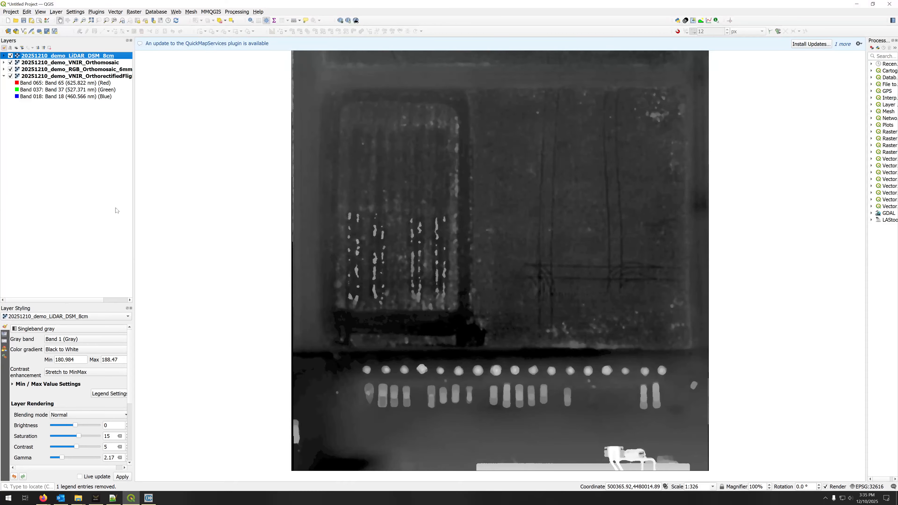
{"action": "left_click", "coordinate": [10, 55]}
{"action": "left_click", "coordinate": [43, 63]}
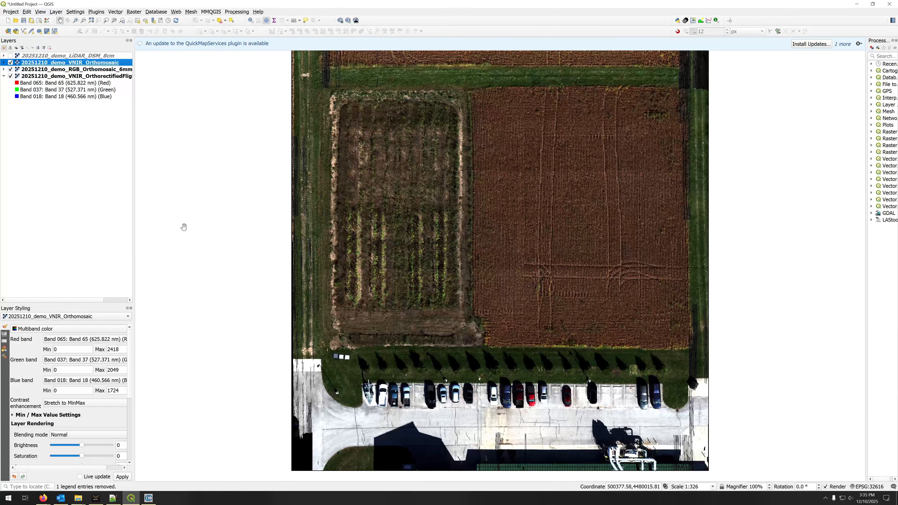
Open the Temporal/Spectral Profile Tool and sample the VNIR orthomosaic's spectrum in the tree row beside the parking lot.
{"action": "left_click", "coordinate": [709, 20]}
{"action": "scroll", "coordinate": [471, 262], "scroll_direction": "up", "scroll_amount": 4}
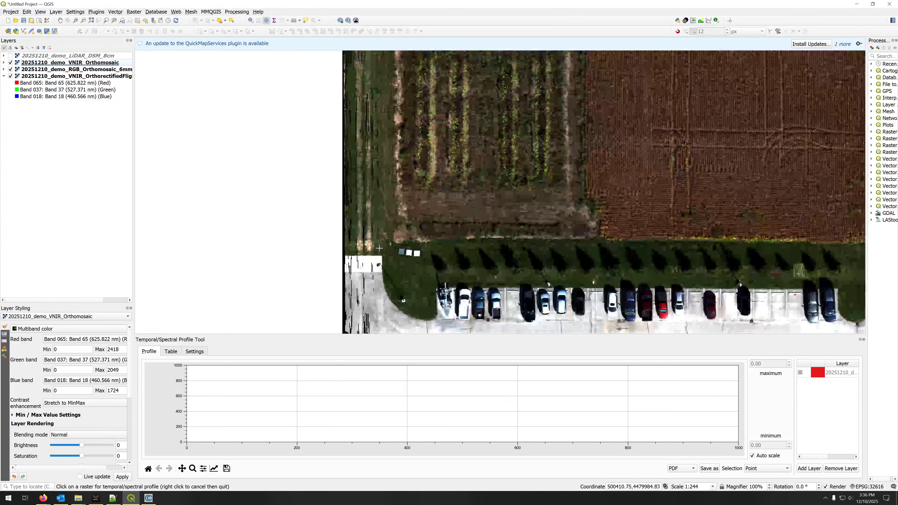
{"action": "left_click", "coordinate": [464, 261]}
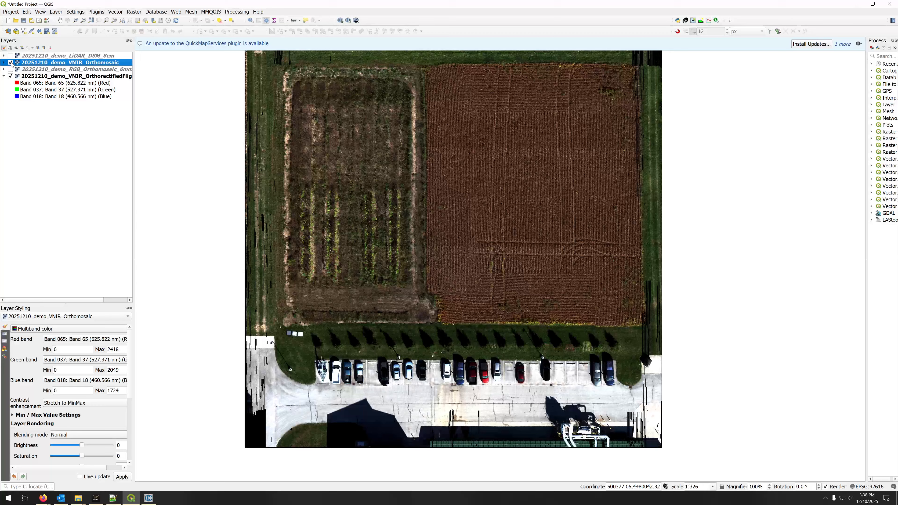
Toggle the VNIR orthomosaic off and back on to compare it with the orthorectified flight line layer.
{"action": "left_click", "coordinate": [10, 63]}
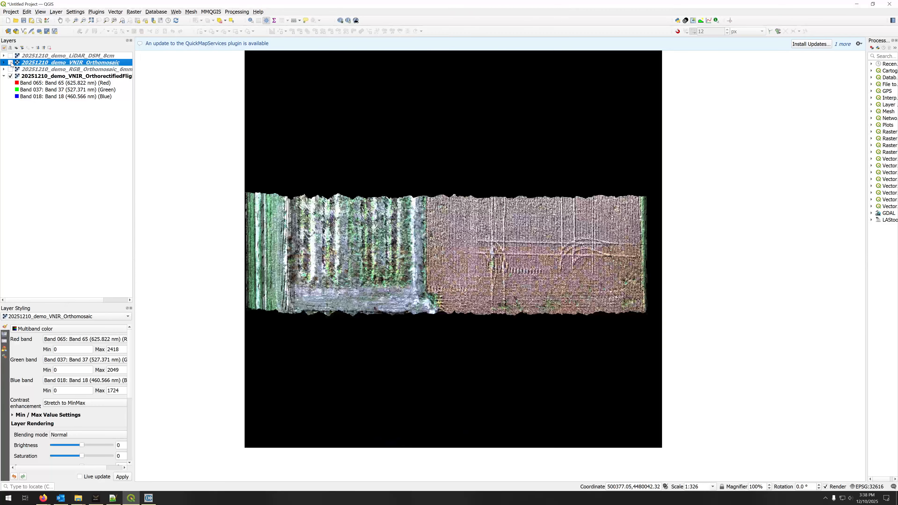
{"action": "left_click", "coordinate": [11, 69]}
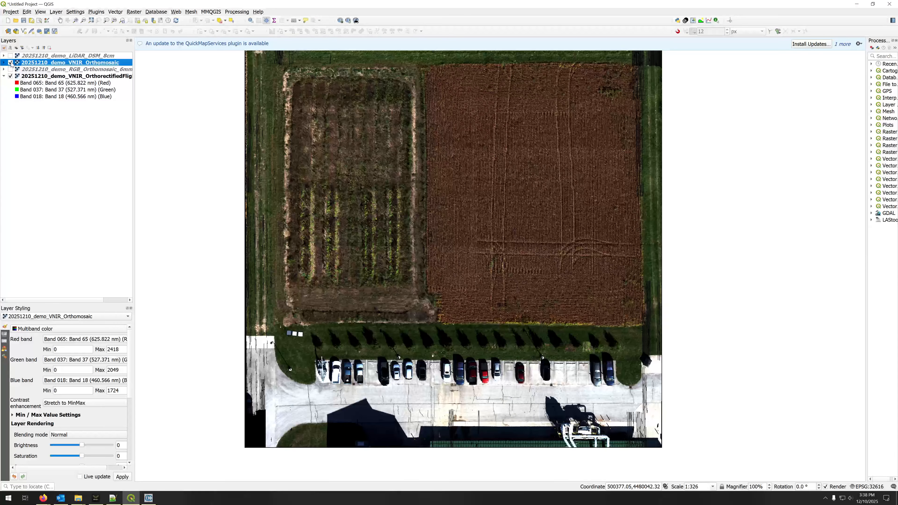